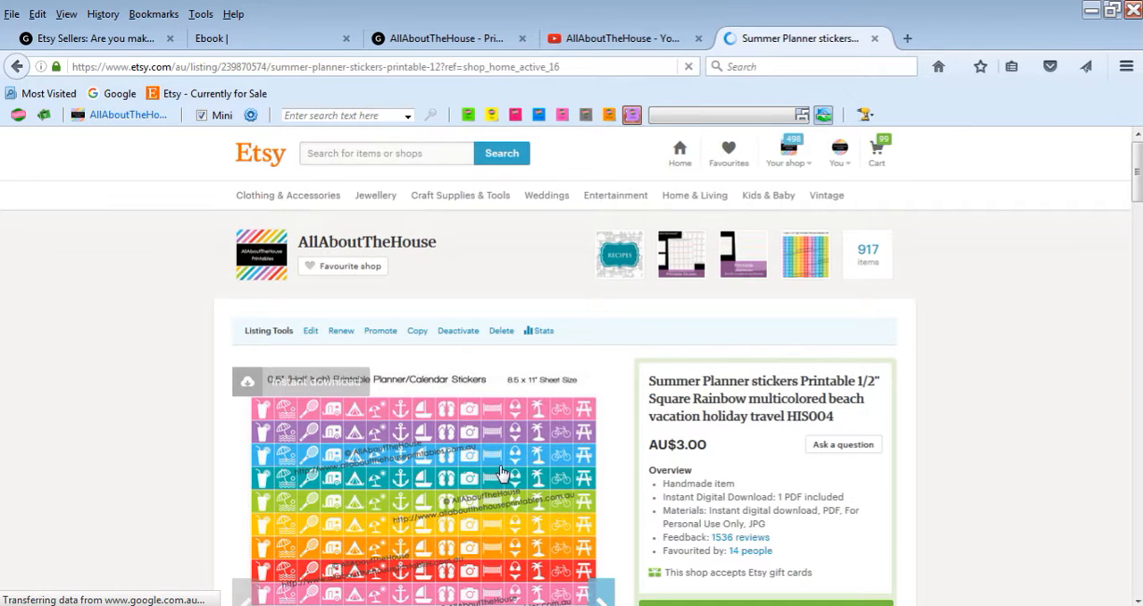
Switch to Photoshop and open functional icon planner stickers rainbow.jpg from the desktop search results for sticker
{"action": "scroll", "coordinate": [502, 478], "scroll_direction": "down", "scroll_amount": 3}
{"action": "scroll", "coordinate": [511, 468], "scroll_direction": "down", "scroll_amount": 2}
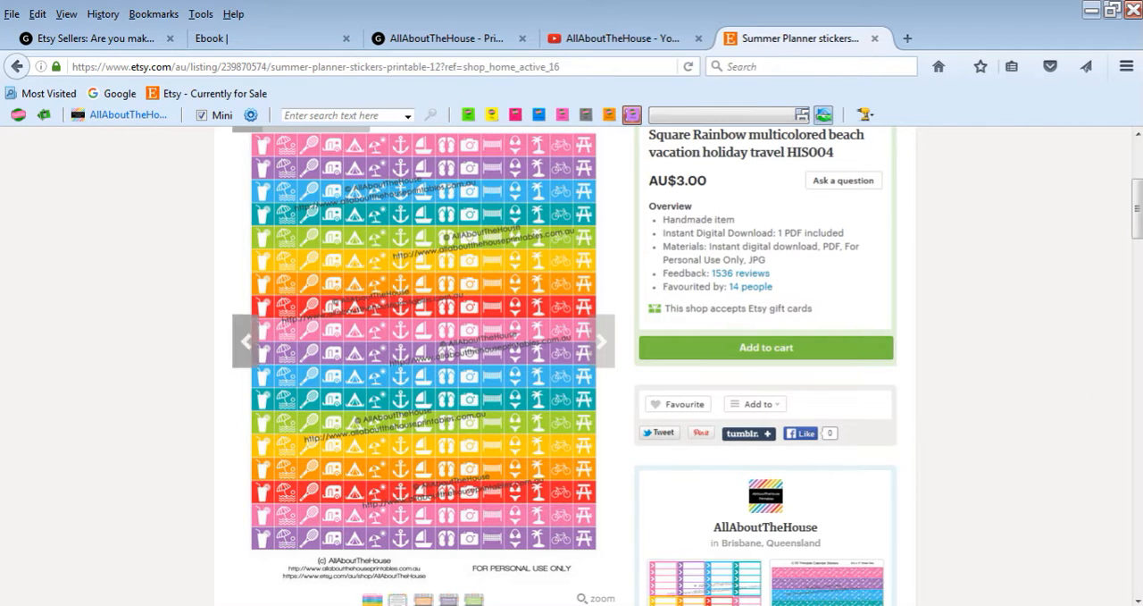
{"action": "mouse_move", "coordinate": [248, 572]}
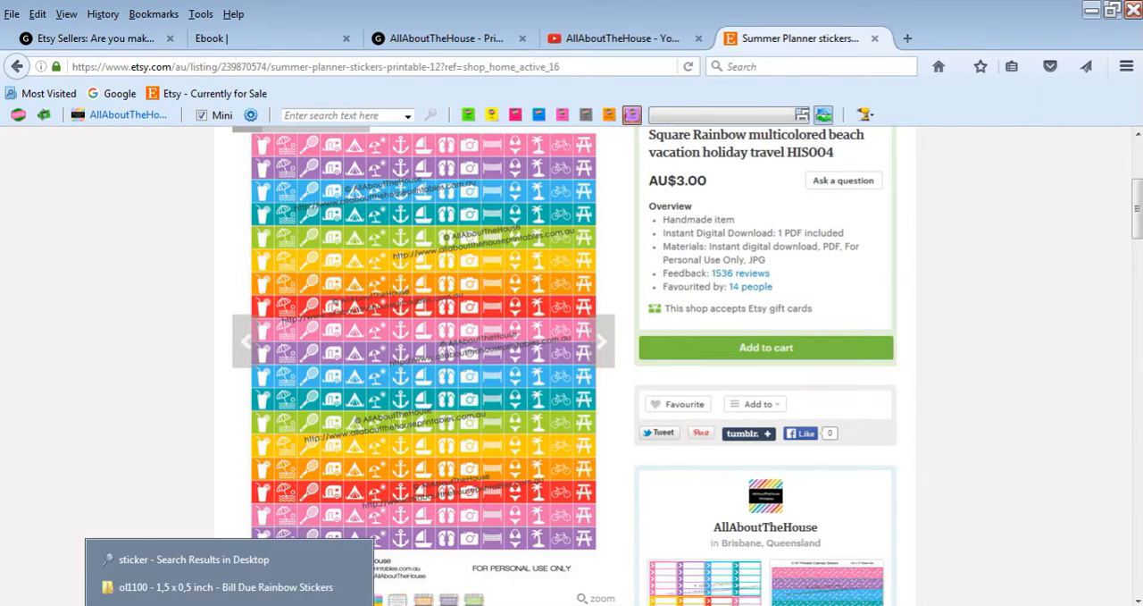
{"action": "left_click", "coordinate": [246, 563]}
{"action": "double_click", "coordinate": [399, 449]}
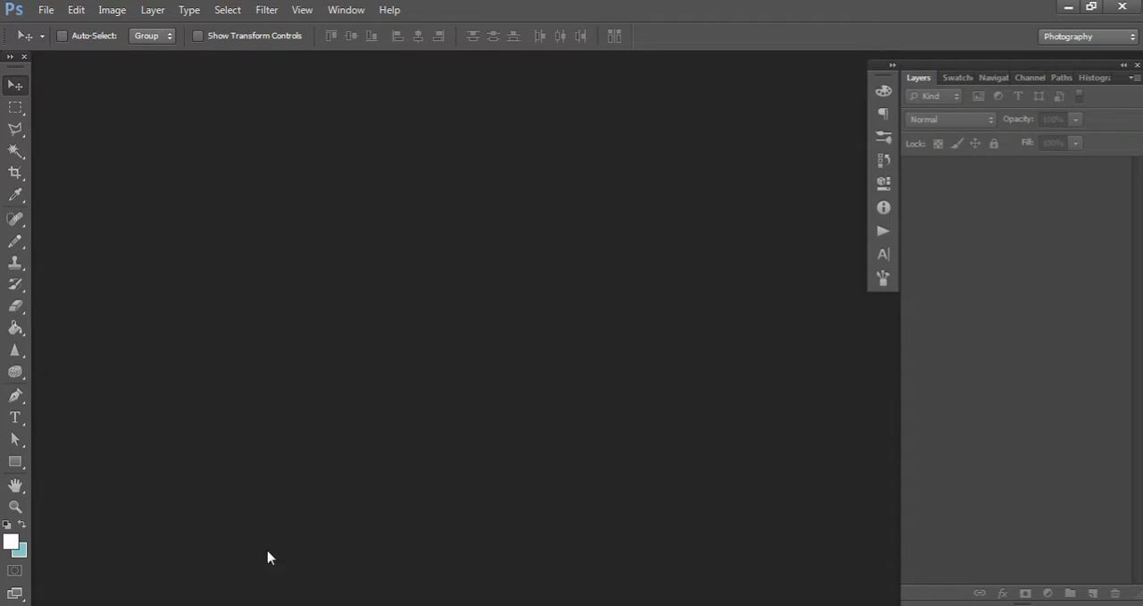
{"action": "left_click", "coordinate": [231, 605]}
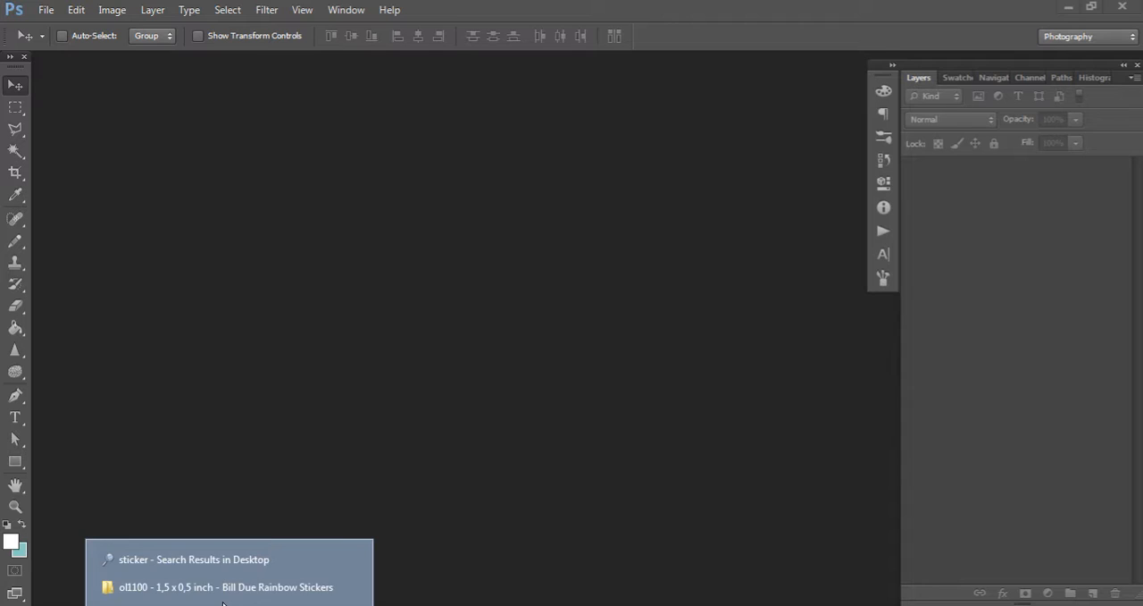
{"action": "left_click", "coordinate": [218, 557]}
{"action": "left_click_drag", "start_coordinate": [373, 453], "coordinate": [62, 384]}
{"action": "key", "text": "space"}
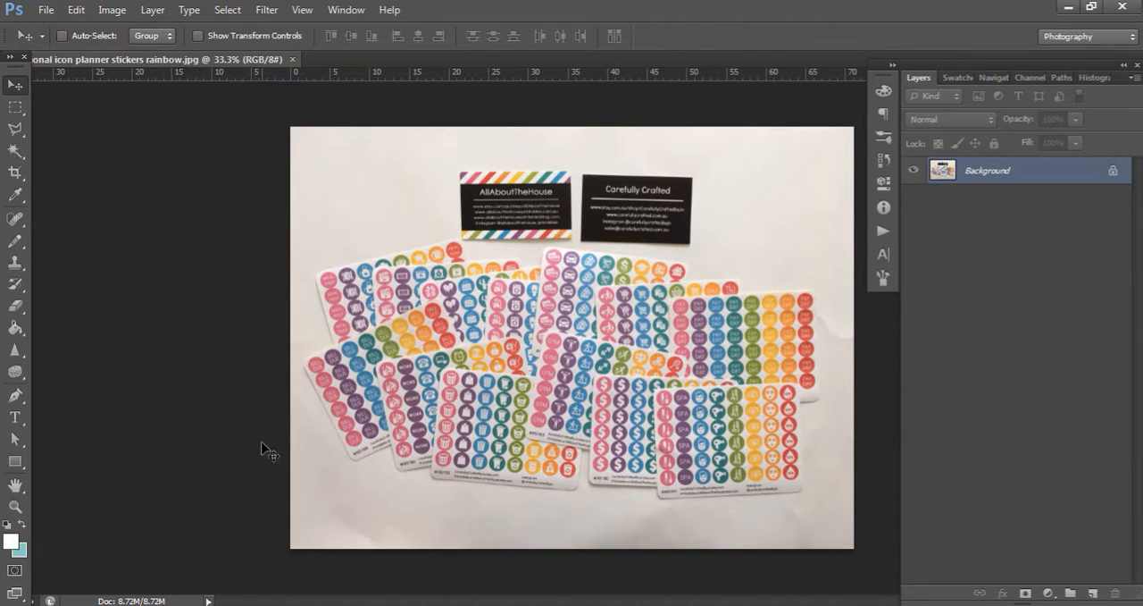
Add the text "(c) AllAboutTheHouse" in the blank area near the photo's lower edge
{"action": "left_click", "coordinate": [15, 418]}
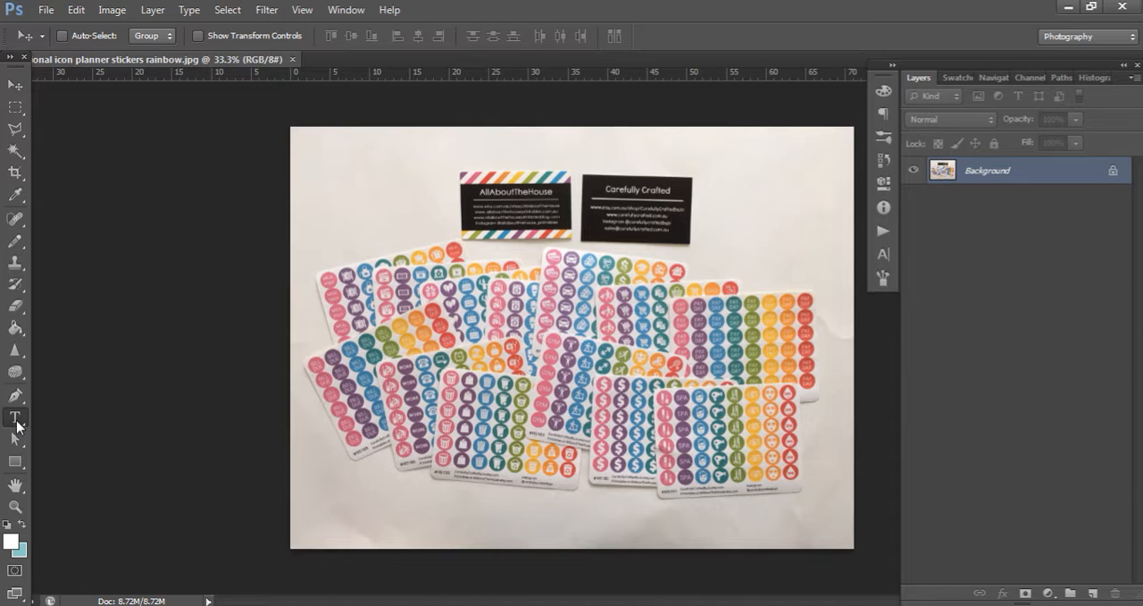
{"action": "left_click", "coordinate": [405, 523]}
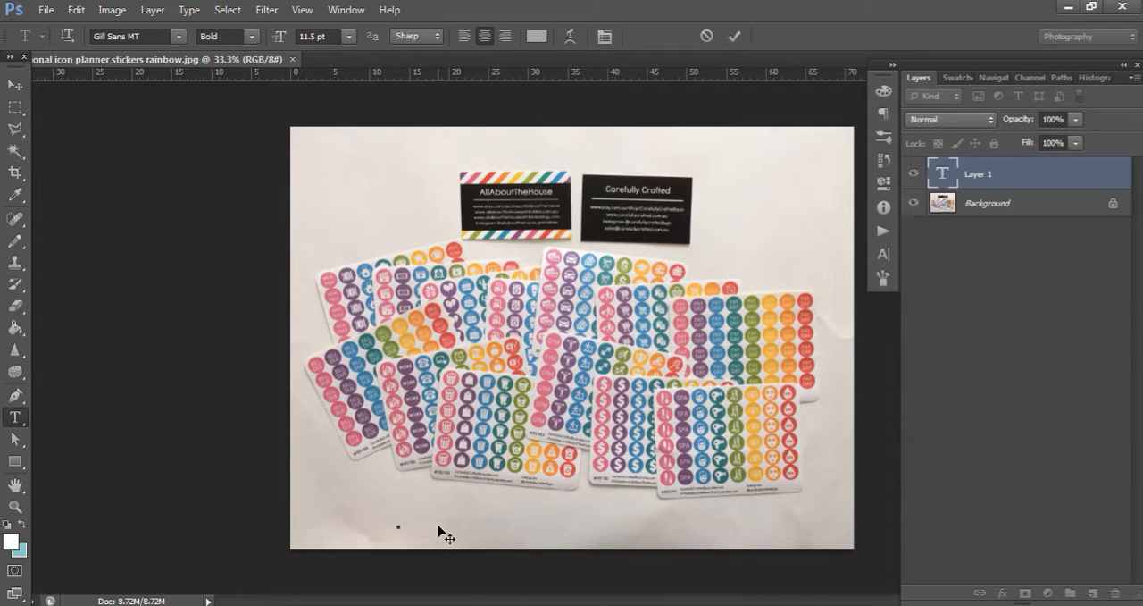
{"action": "type", "text": "() "}
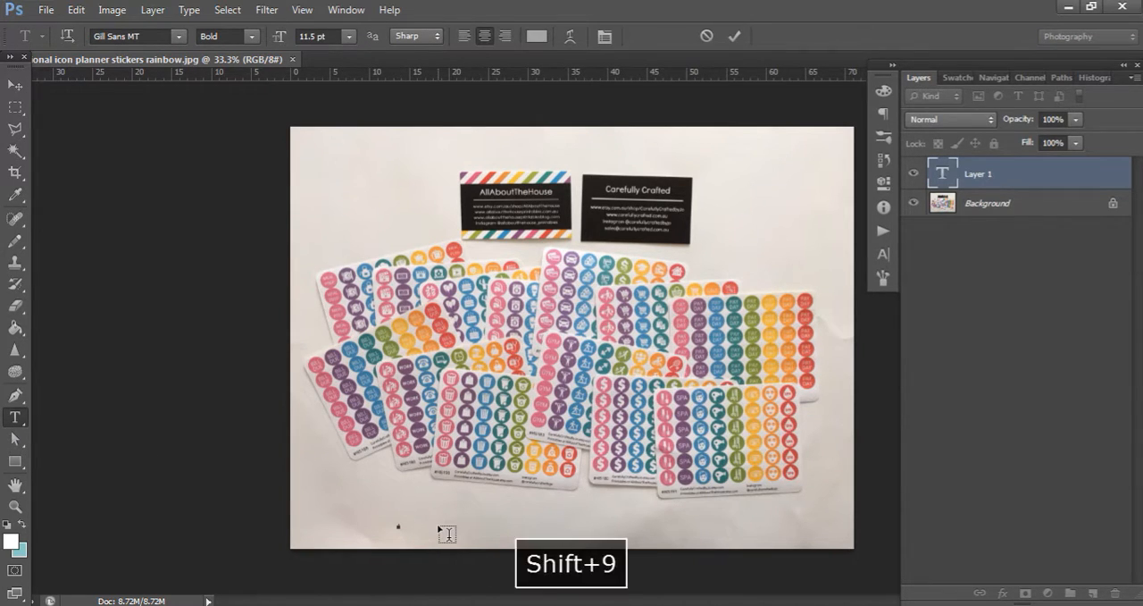
{"action": "type", "text": "AllAboutTHe"}
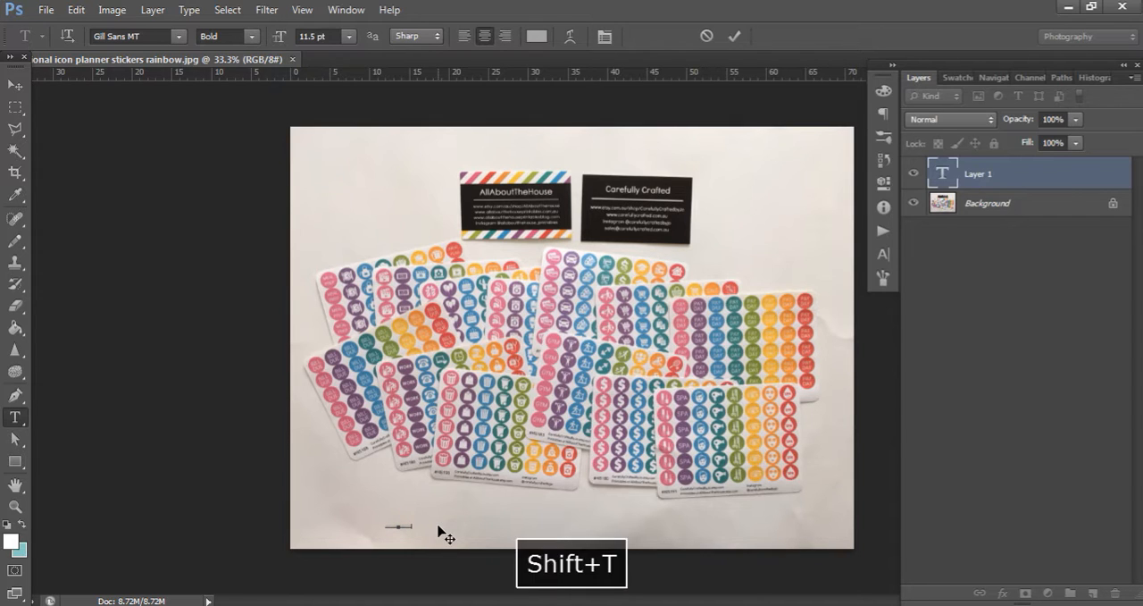
Set the font size of the whole copyright text to 40 pt
{"action": "key", "text": "ctrl+a"}
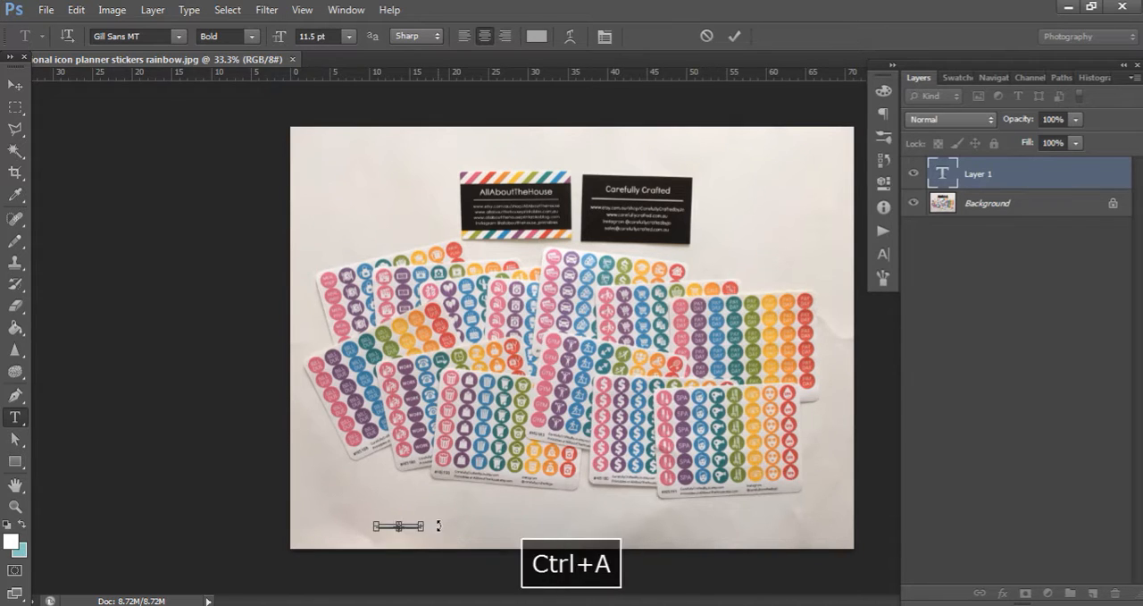
{"action": "left_click", "coordinate": [336, 37]}
{"action": "type", "text": "0"}
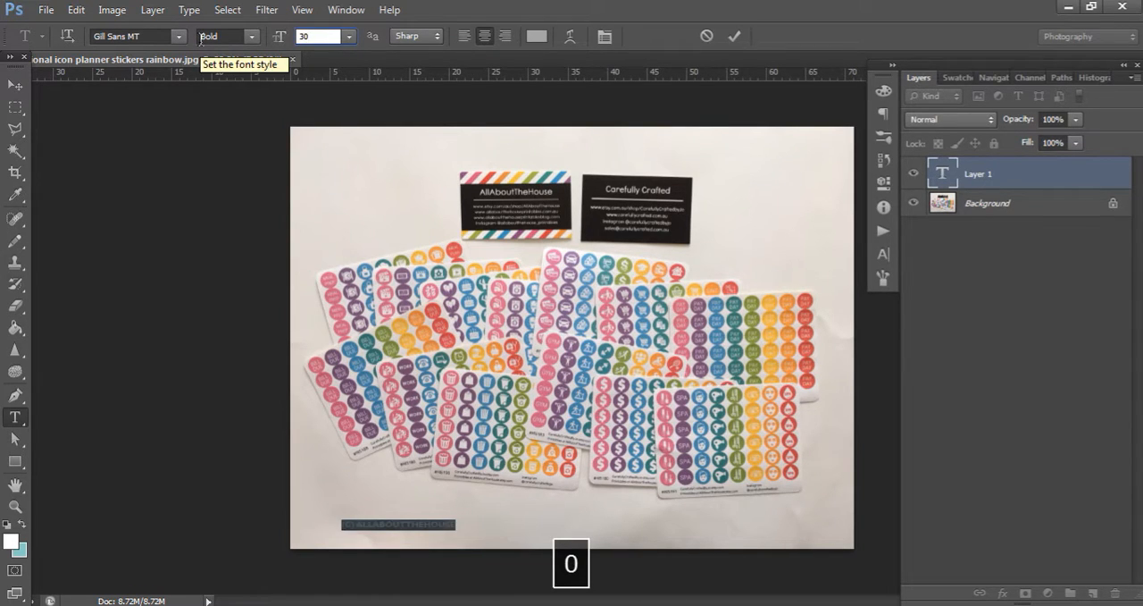
{"action": "key", "text": "BackSpace"}
{"action": "type", "text": "440"}
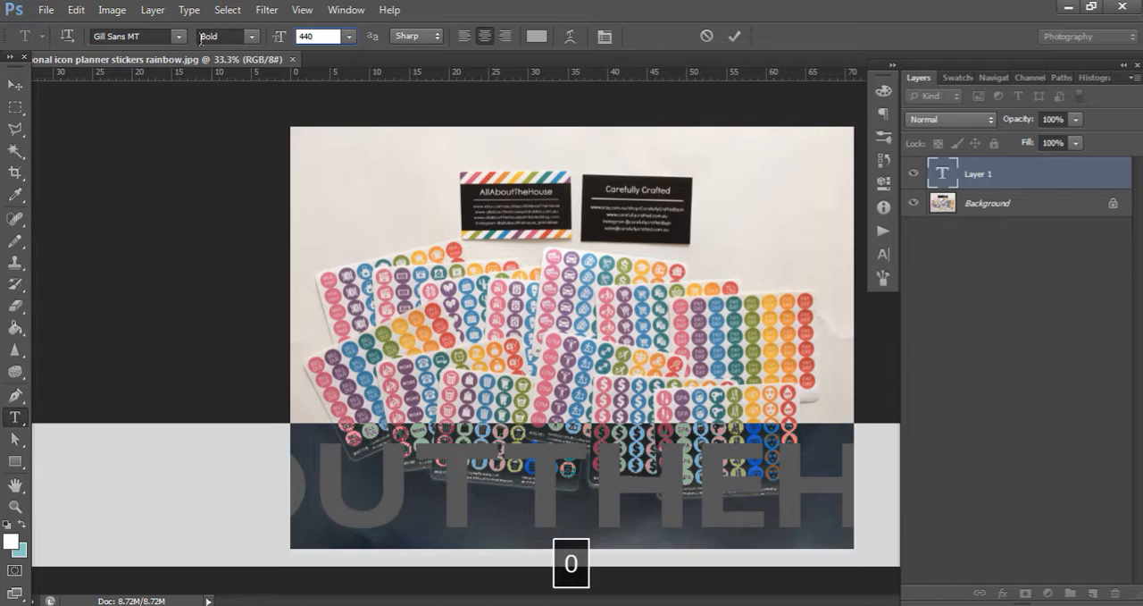
{"action": "key", "text": "BackSpace"}
{"action": "type", "text": "0"}
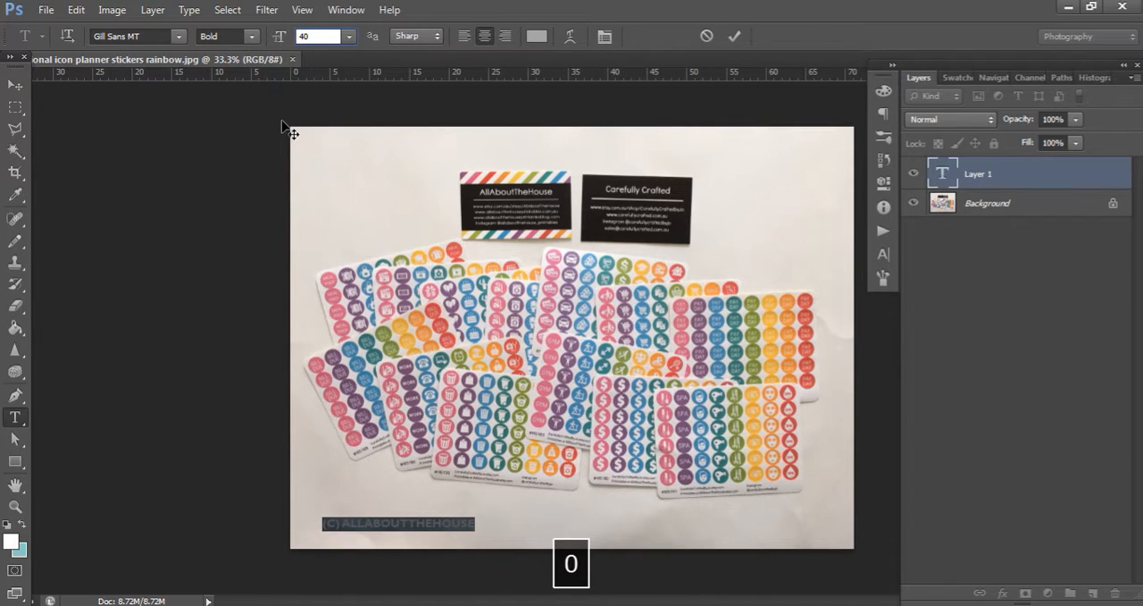
Change the copyright text's colour to near-black, hex 010000
{"action": "left_click", "coordinate": [537, 37]}
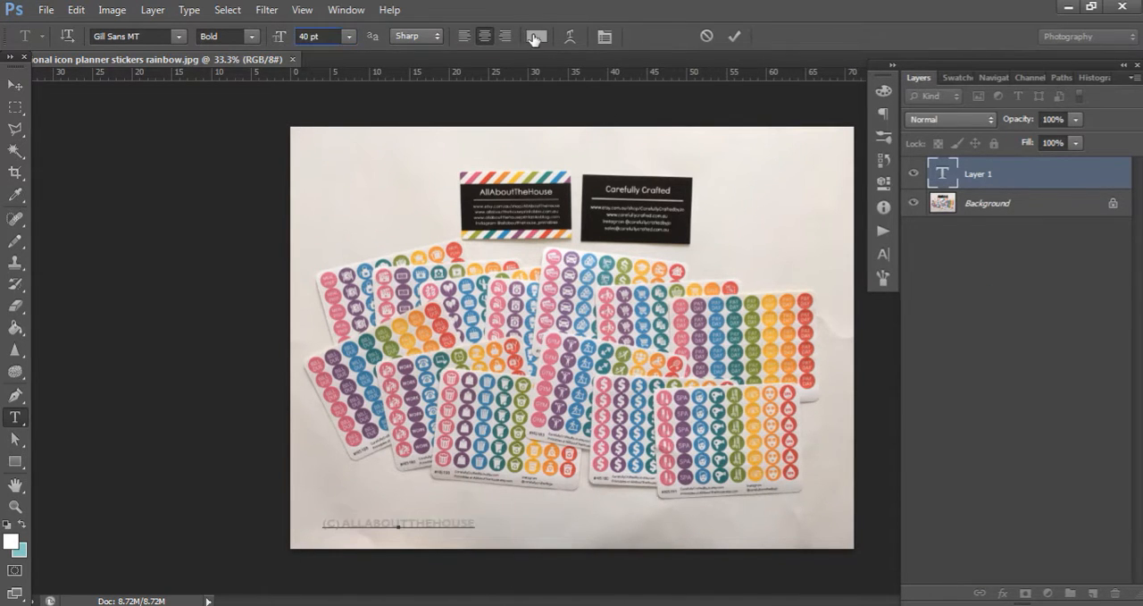
{"action": "left_click", "coordinate": [739, 546]}
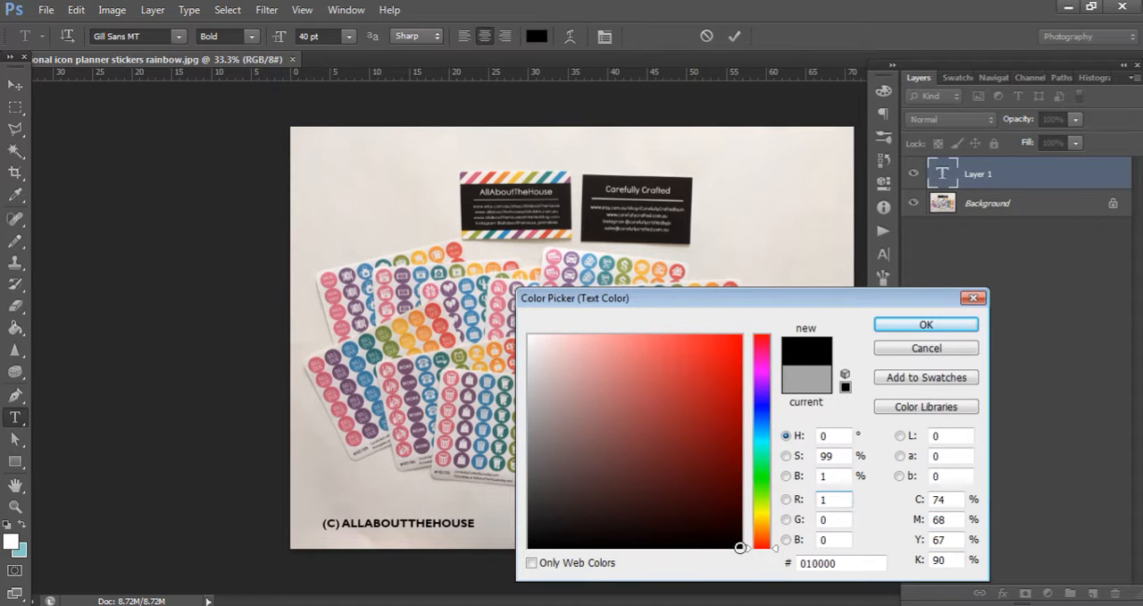
{"action": "left_click", "coordinate": [934, 325]}
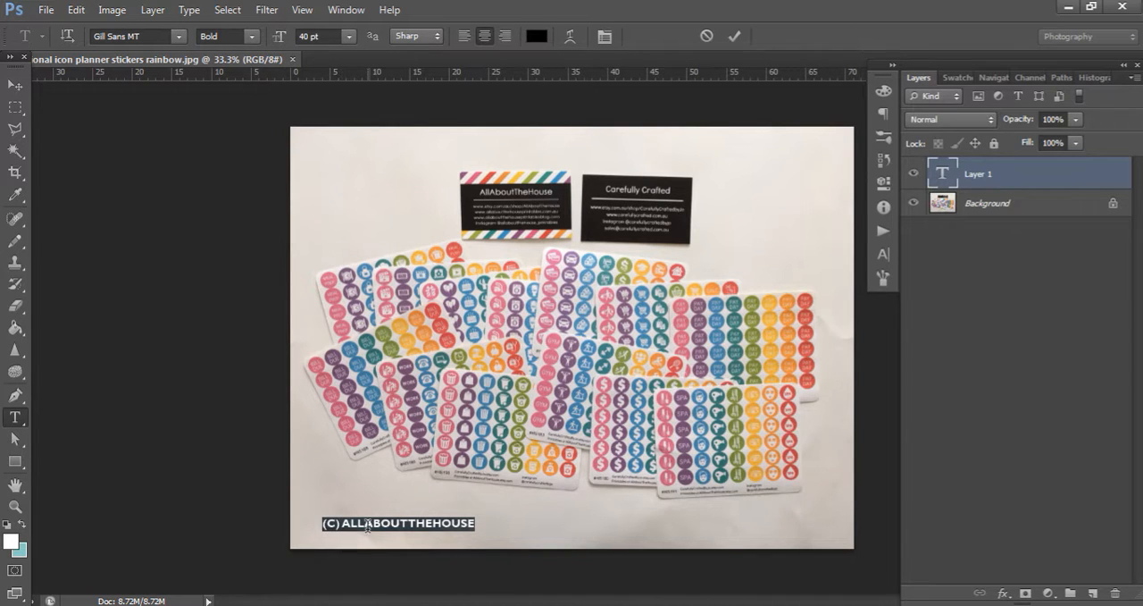
{"action": "left_click", "coordinate": [341, 525]}
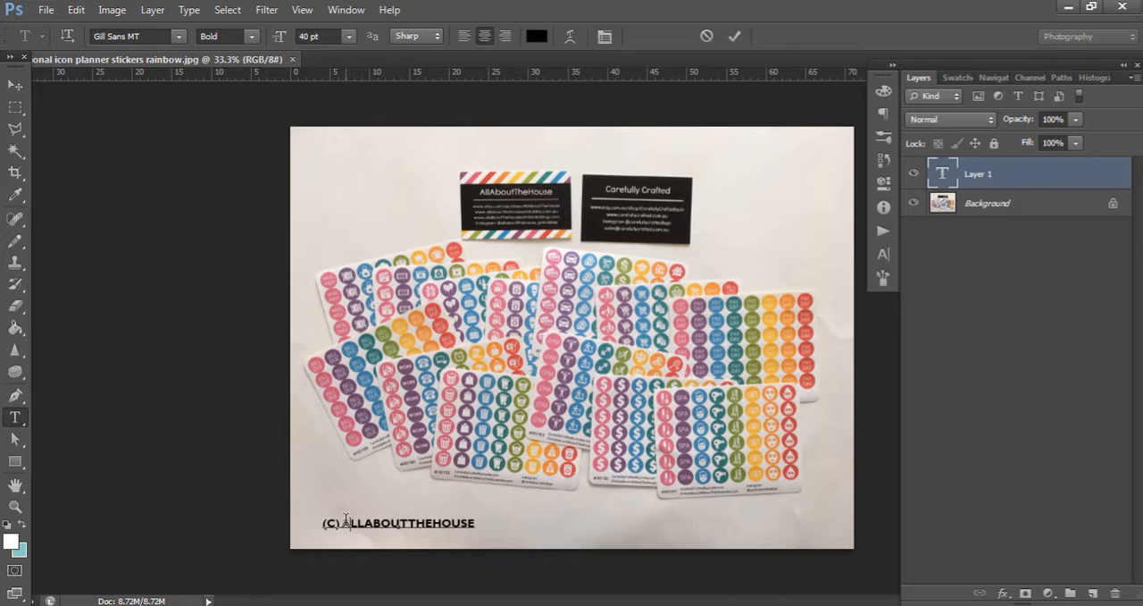
{"action": "type", "text": "WWW"}
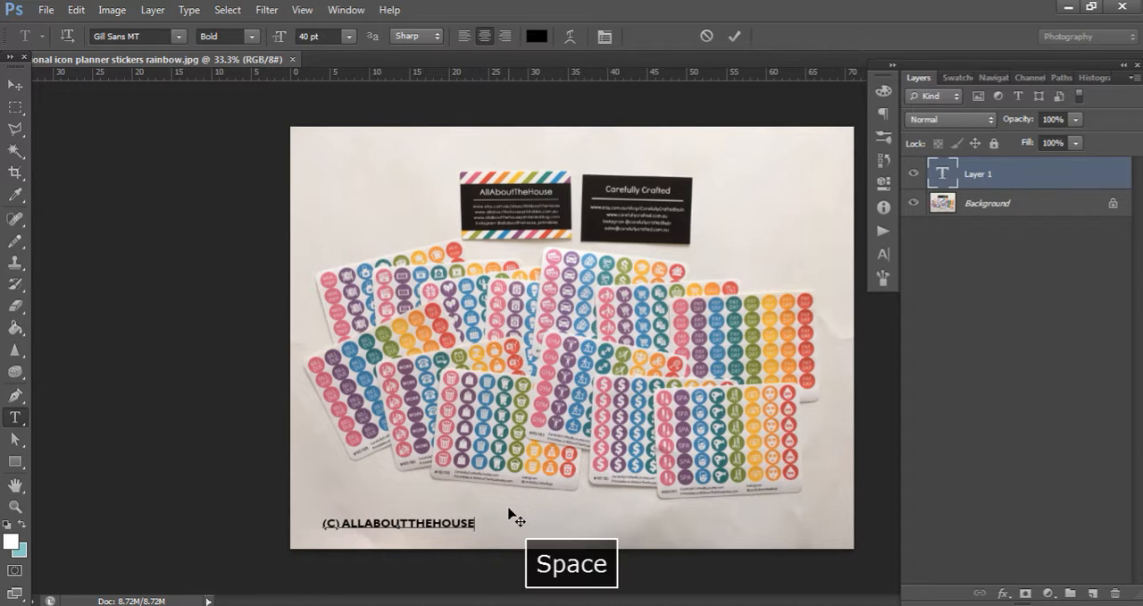
{"action": "type", "text": ".ALL"}
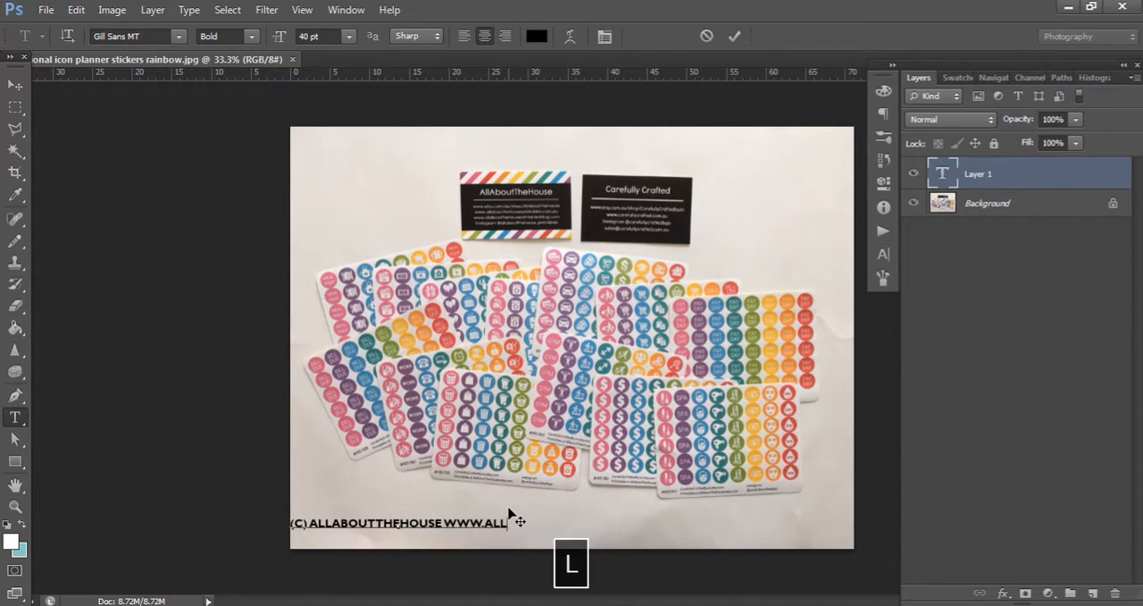
{"action": "type", "text": "ABOUTTHEHOUS"}
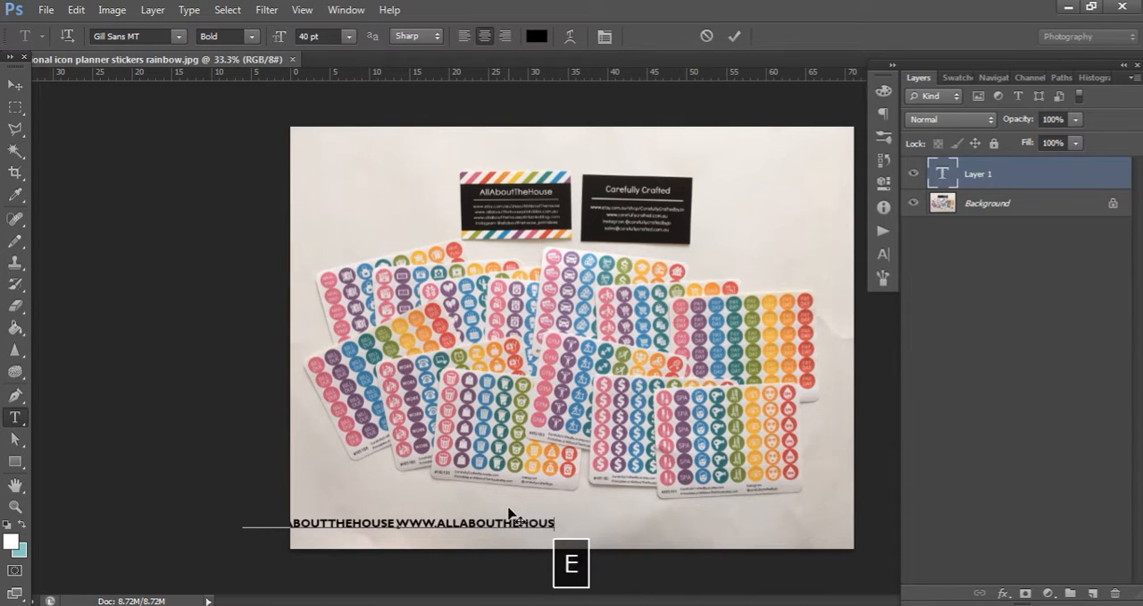
{"action": "type", "text": "EPRINTABLESBLG.COM"}
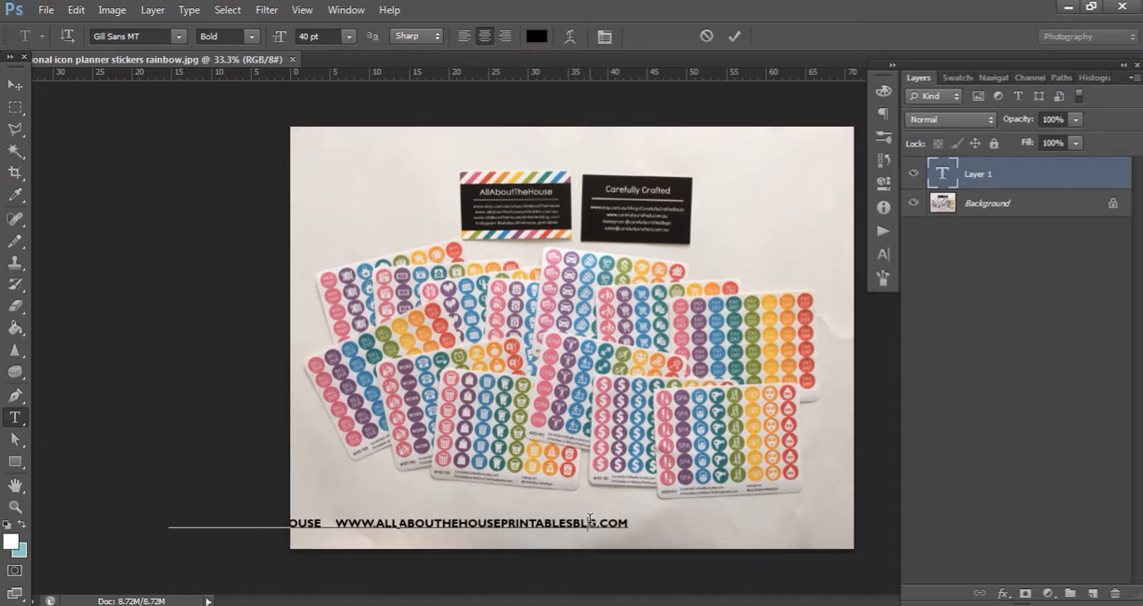
{"action": "type", "text": " O"}
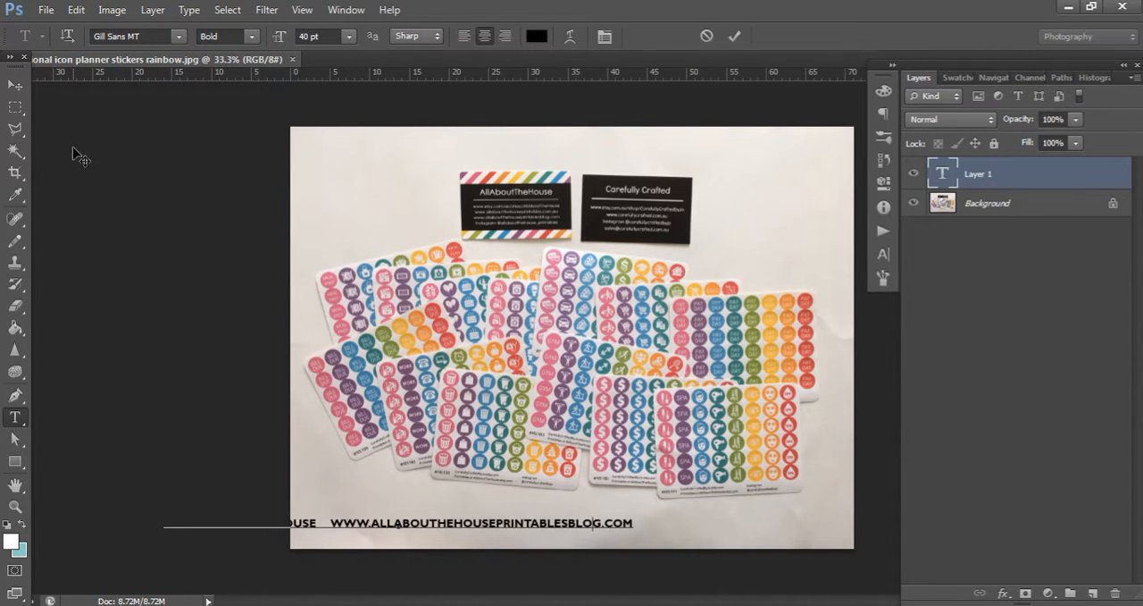
Centre the copyright line horizontally on the photo using a full-width rectangular selection over the lower part, and clear the selection
{"action": "left_click", "coordinate": [16, 107]}
{"action": "left_click_drag", "start_coordinate": [230, 439], "coordinate": [1039, 548]}
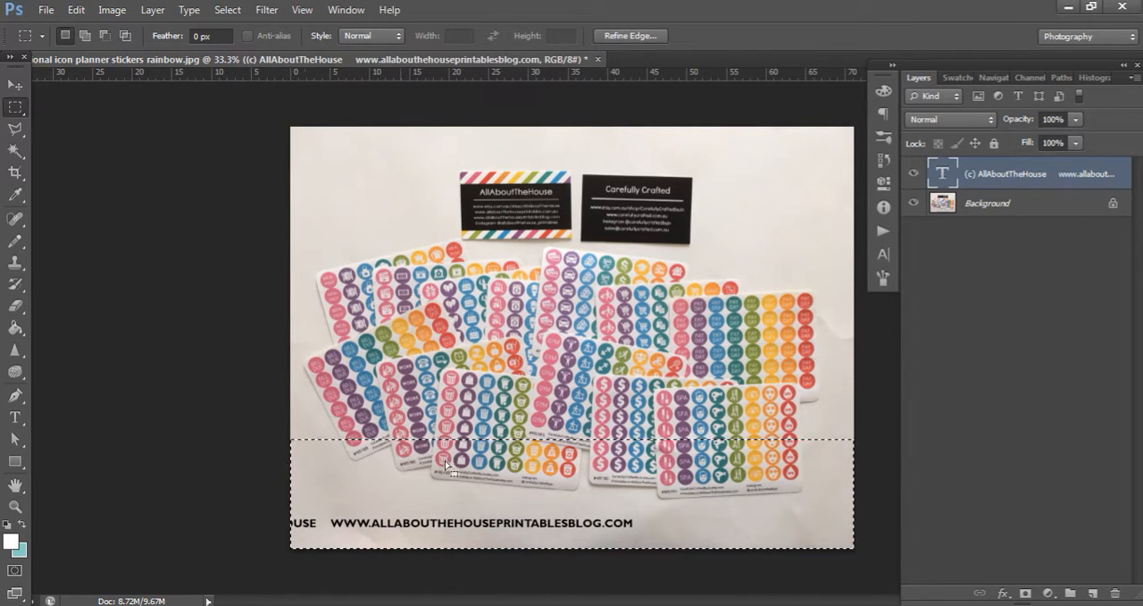
{"action": "left_click", "coordinate": [16, 84]}
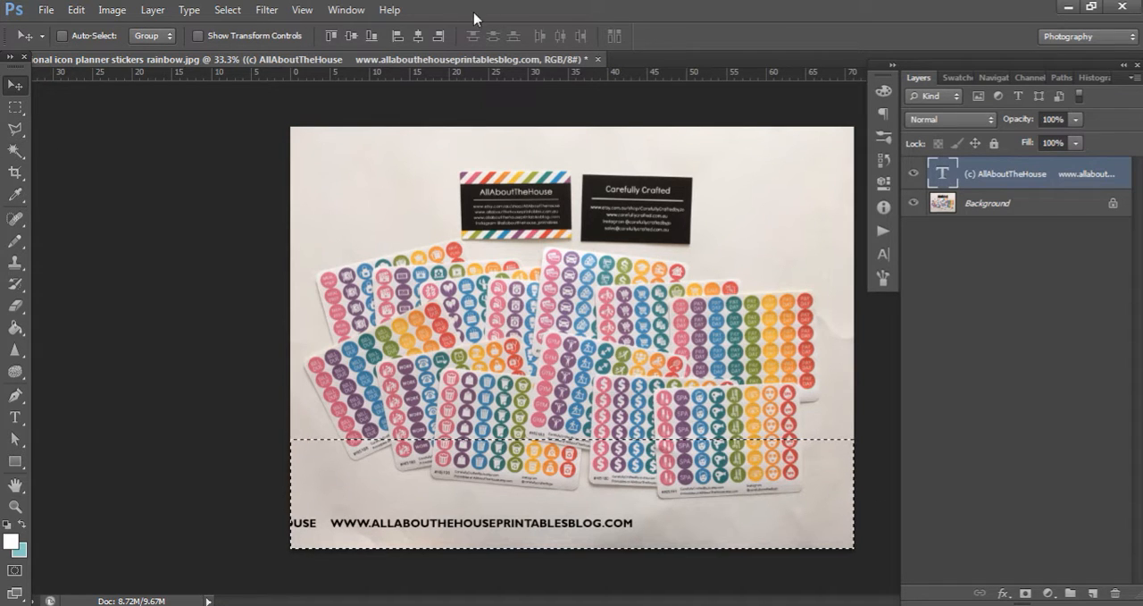
{"action": "left_click", "coordinate": [417, 36]}
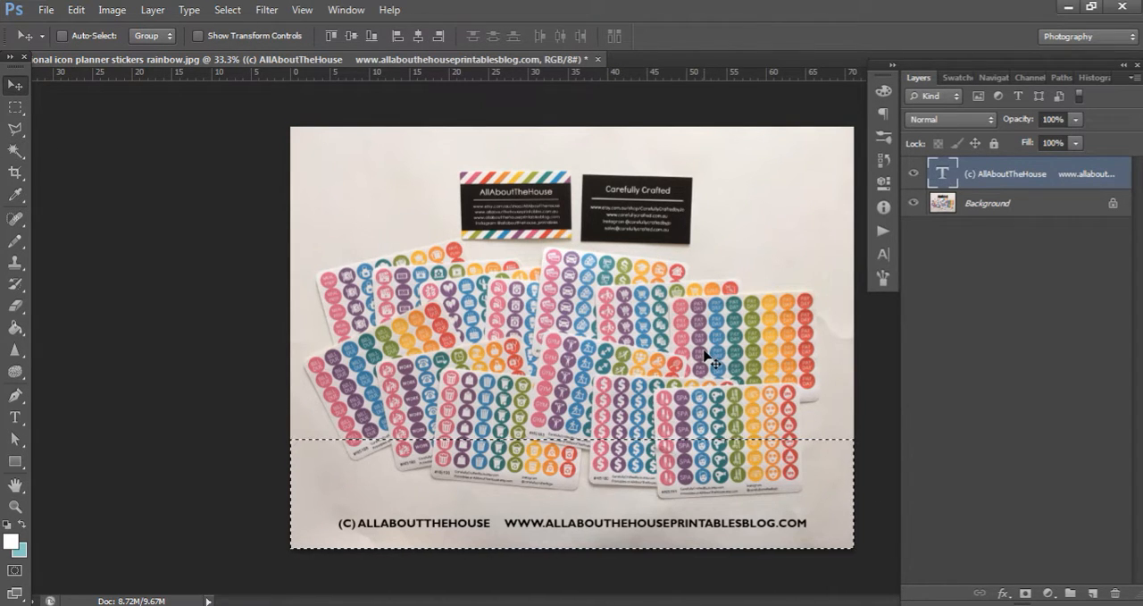
{"action": "key", "text": "ctrl+d"}
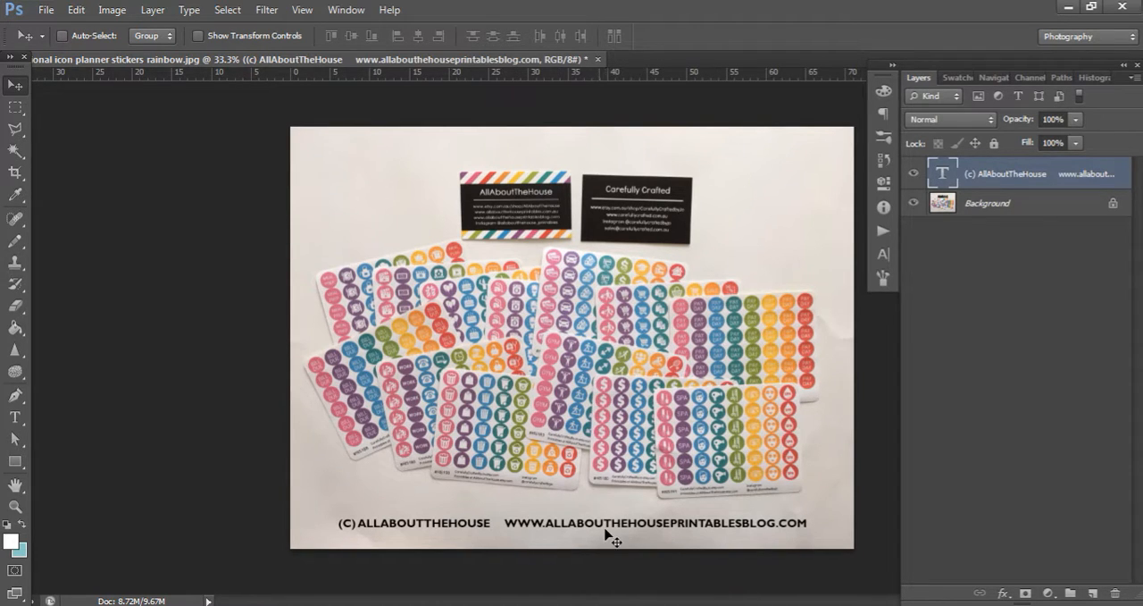
Change the font of the entire copyright line to Century Gothic
{"action": "left_click", "coordinate": [15, 416]}
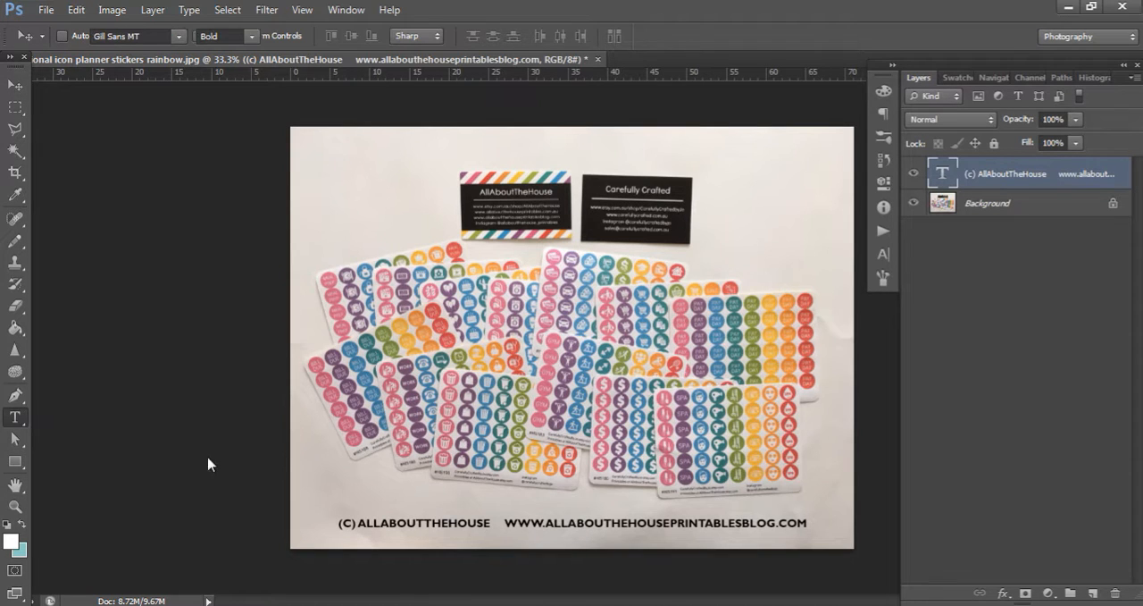
{"action": "left_click", "coordinate": [464, 526]}
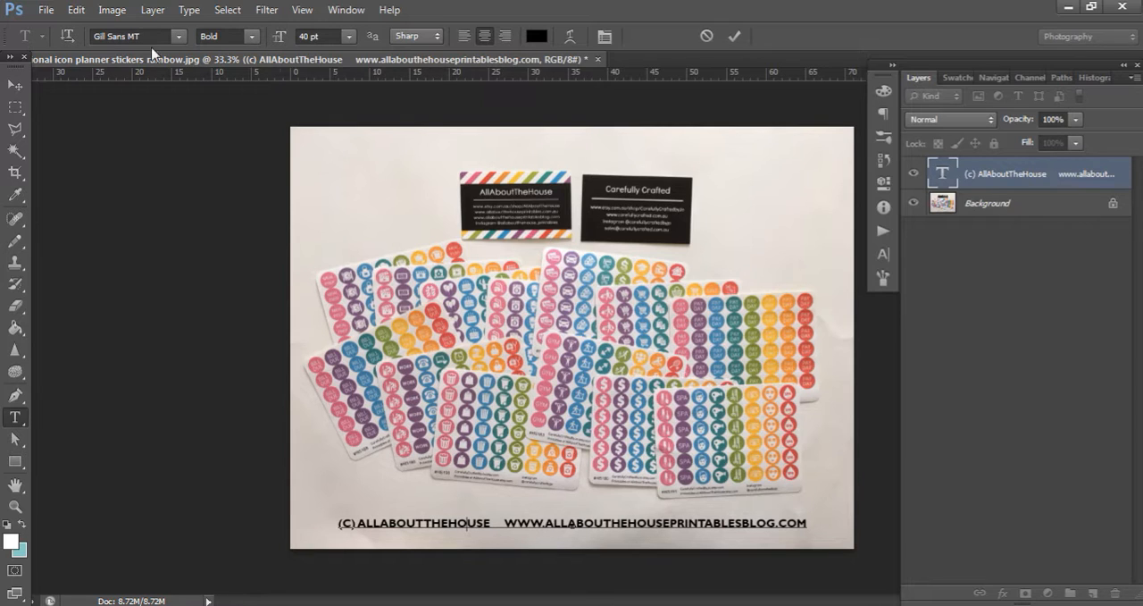
{"action": "key", "text": "ctrl+a"}
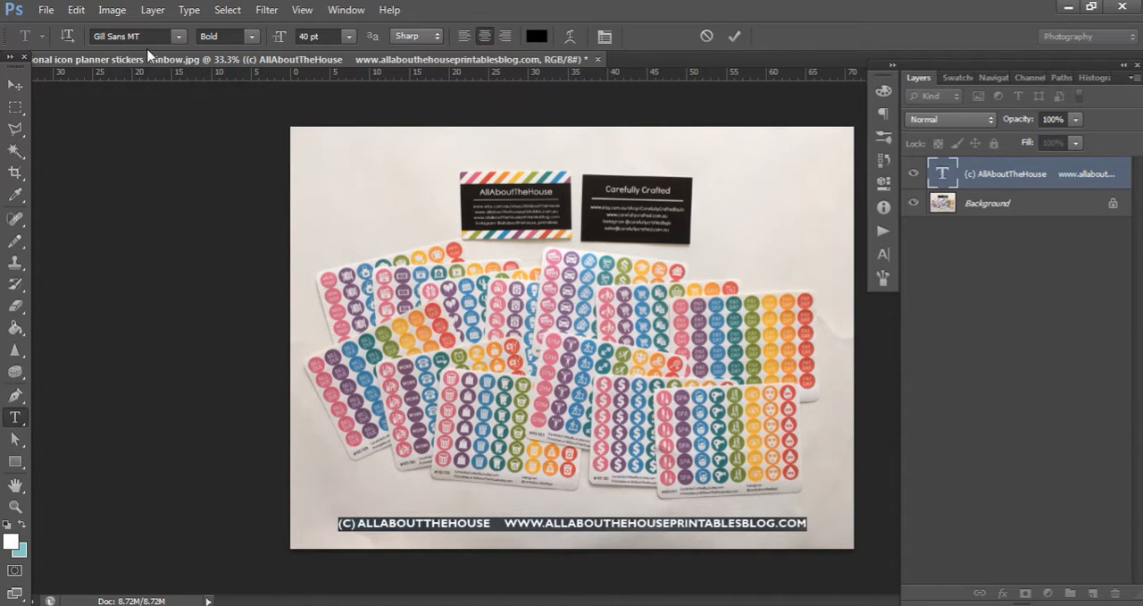
{"action": "left_click", "coordinate": [150, 36]}
{"action": "type", "text": "Century Gothic"}
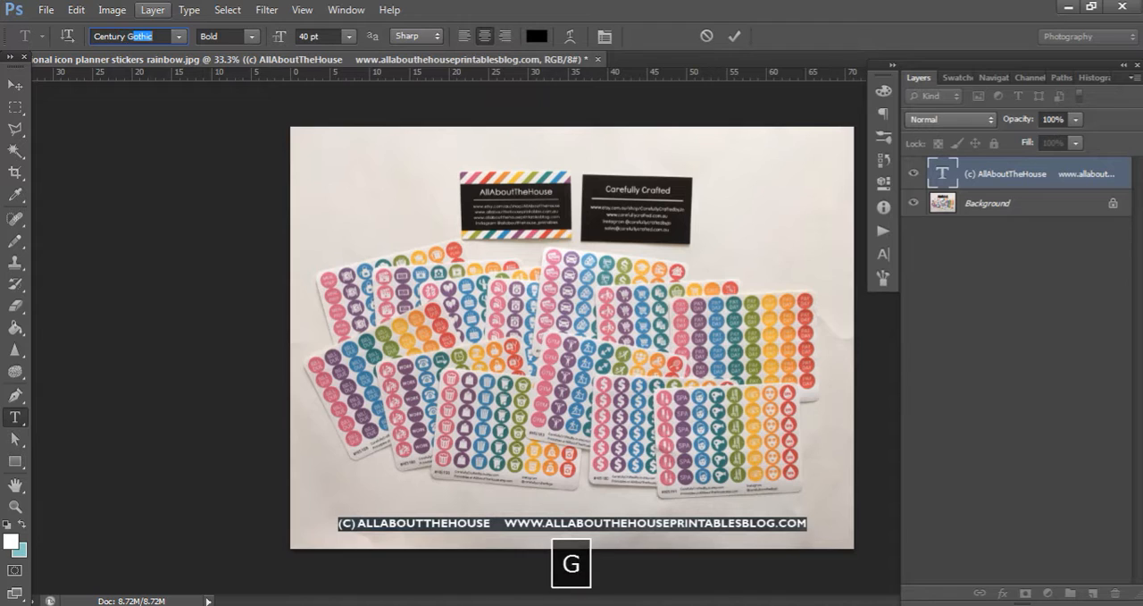
{"action": "key", "text": "Return"}
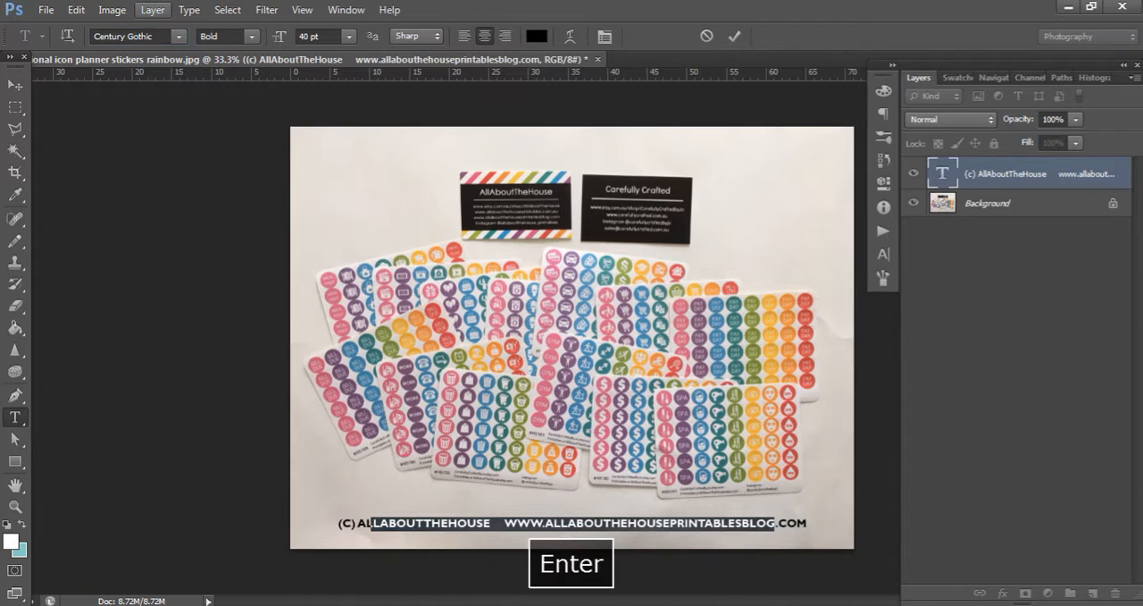
Turn All Caps off for the copyright line and switch it back on in the character settings
{"action": "left_click", "coordinate": [883, 254]}
{"action": "left_click", "coordinate": [749, 212]}
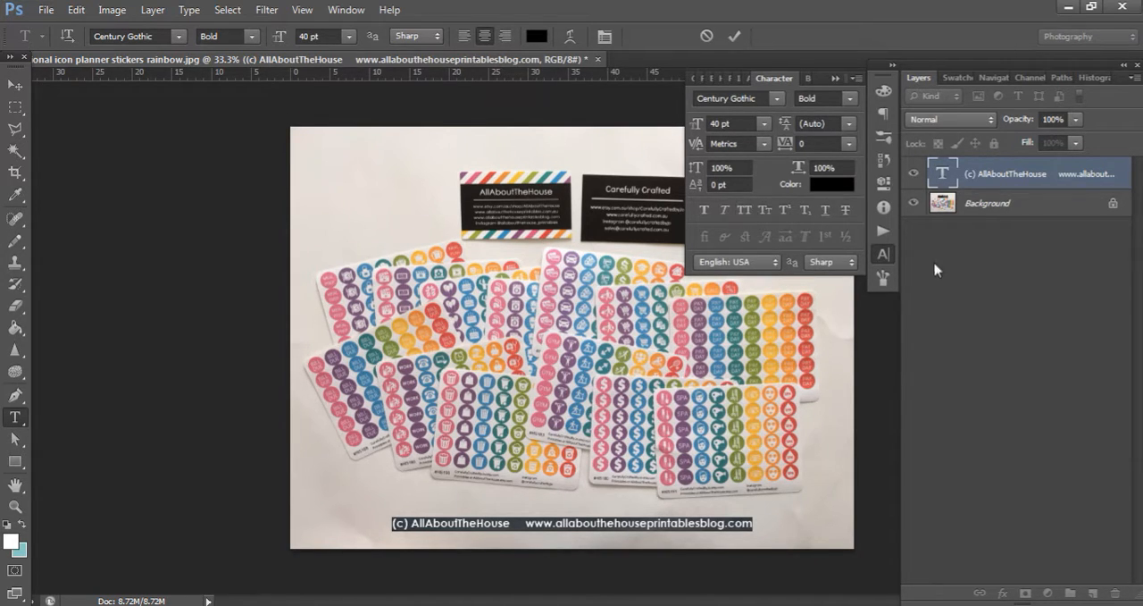
{"action": "left_click", "coordinate": [346, 10]}
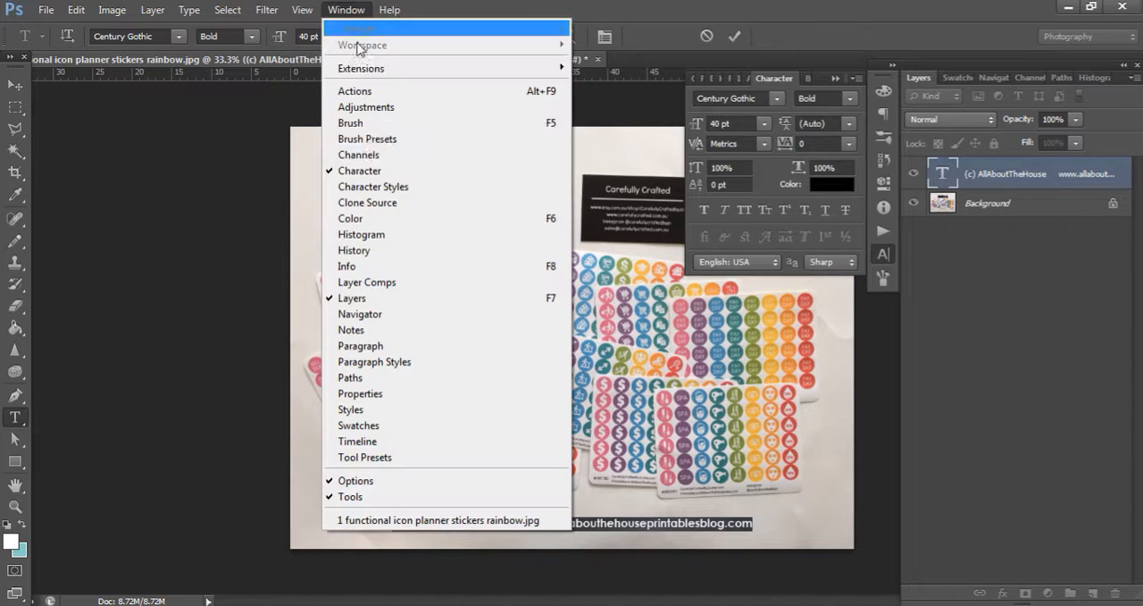
{"action": "left_click", "coordinate": [351, 10]}
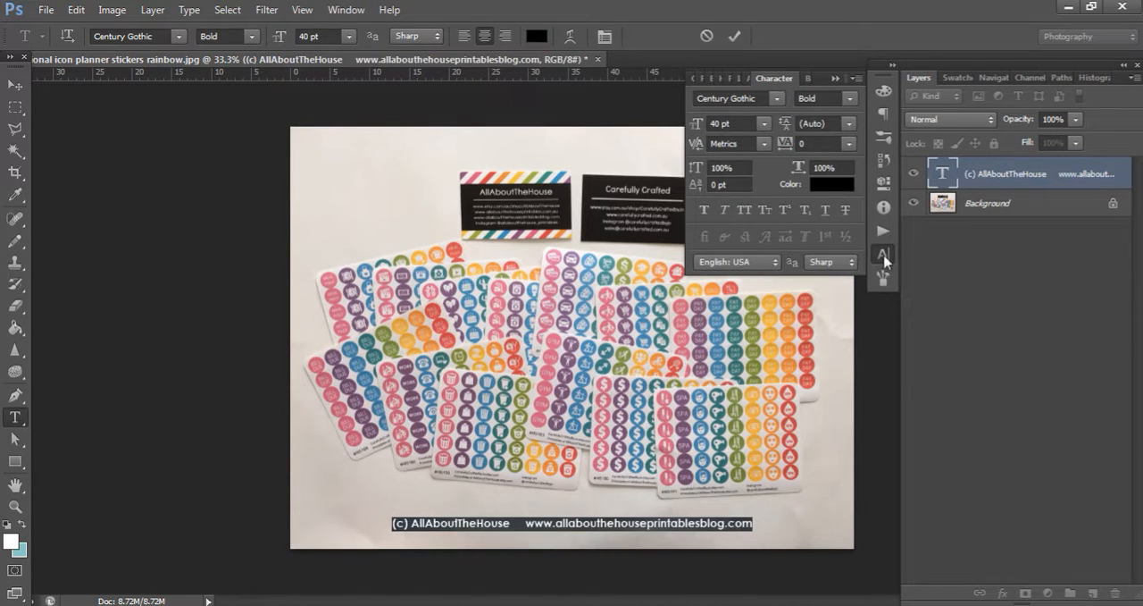
{"action": "left_click", "coordinate": [745, 210]}
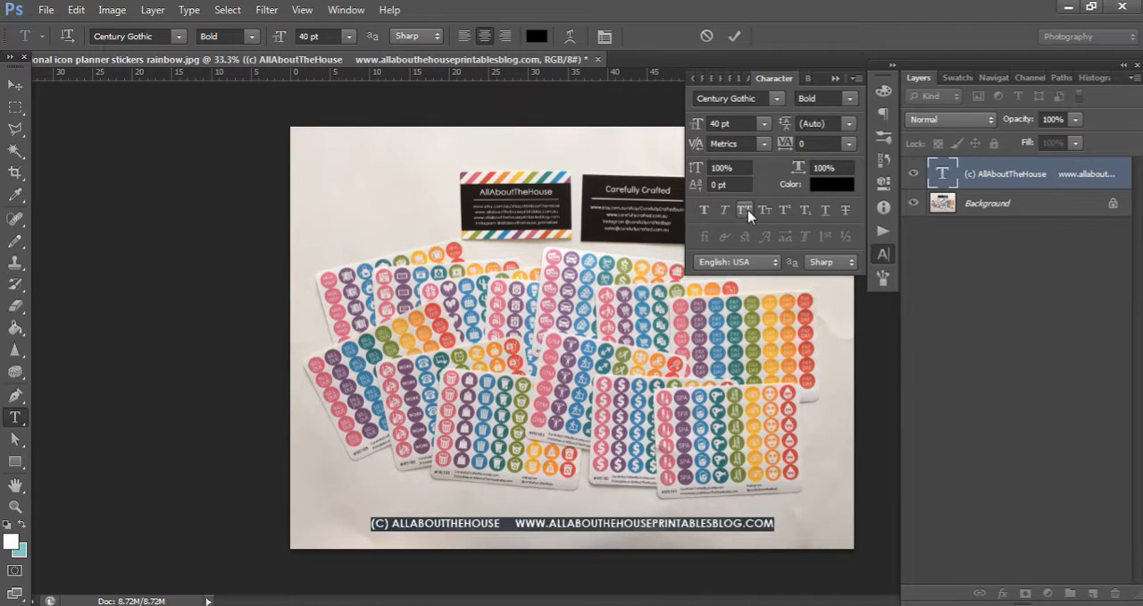
Turn All Caps off for the copyright line and finish editing the text
{"action": "left_click", "coordinate": [749, 213]}
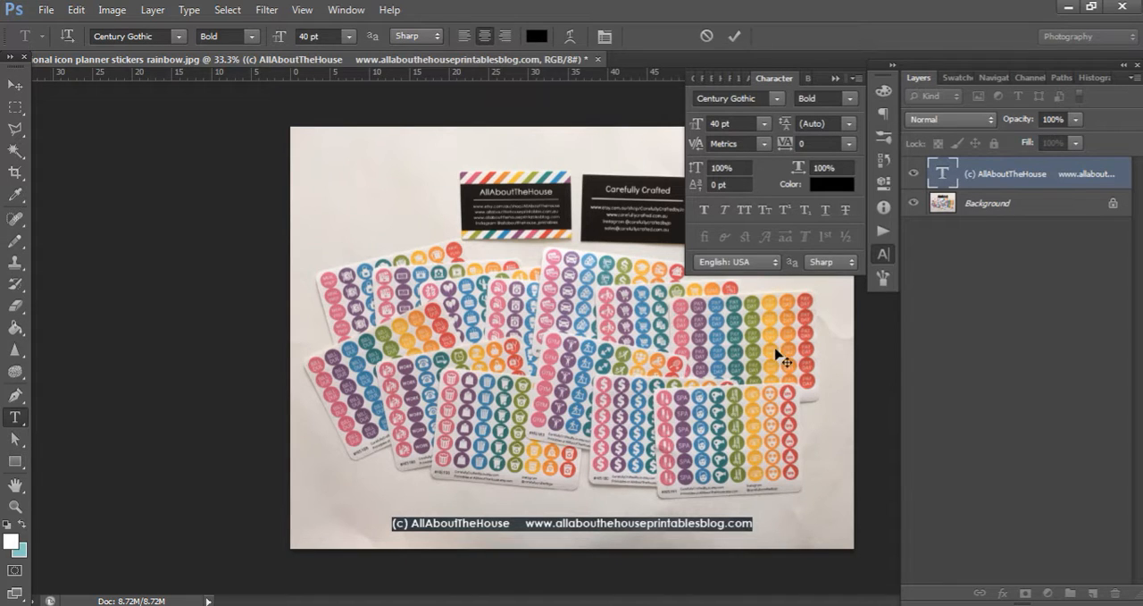
{"action": "left_click", "coordinate": [746, 214]}
{"action": "left_click", "coordinate": [747, 214]}
{"action": "left_click", "coordinate": [15, 84]}
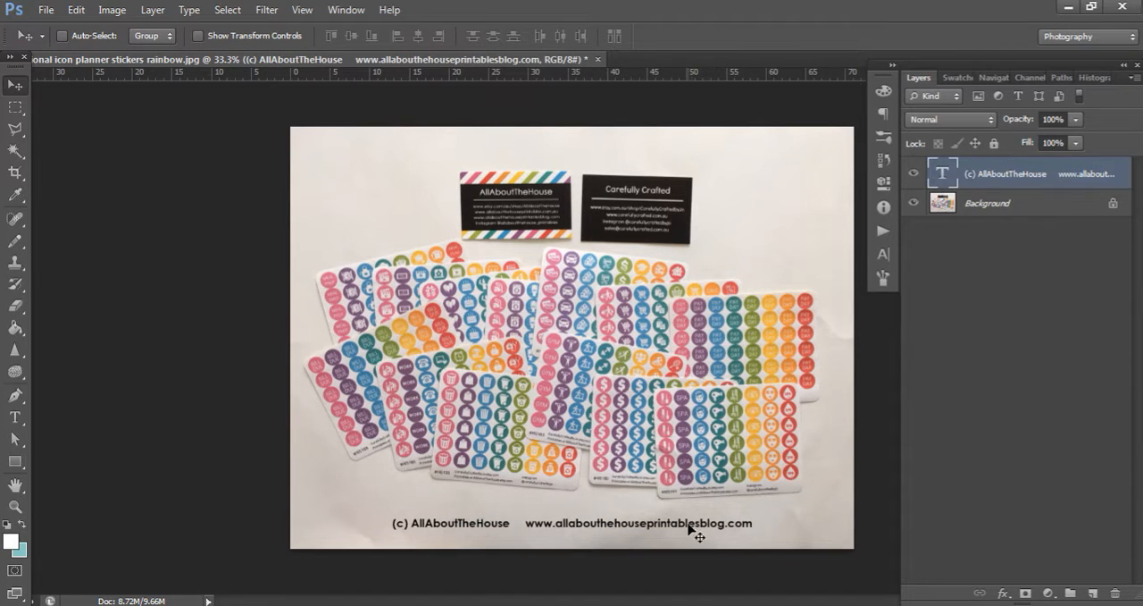
Try the copyright text layer at 80% opacity and lower it to 50%
{"action": "left_click", "coordinate": [1064, 120]}
{"action": "type", "text": "80"}
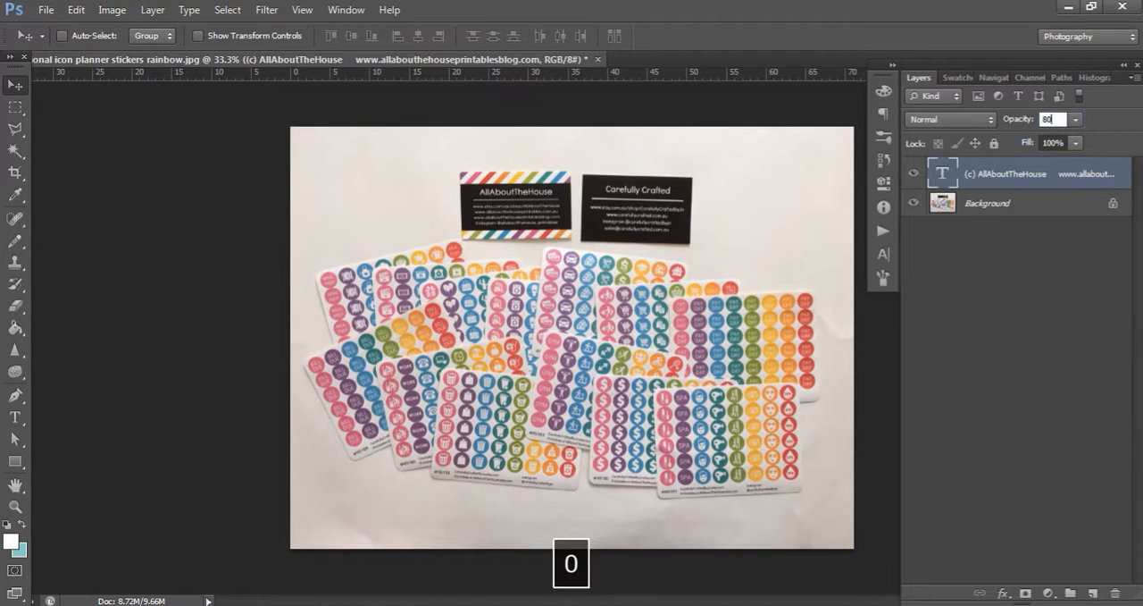
{"action": "key", "text": "Return"}
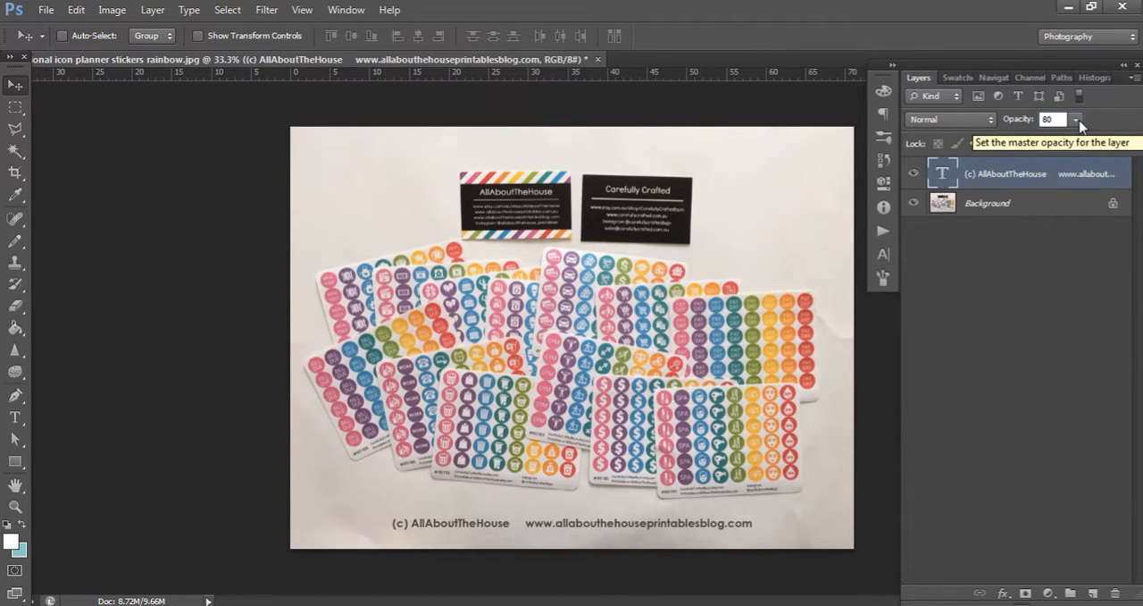
{"action": "left_click_drag", "start_coordinate": [1063, 122], "coordinate": [1033, 131]}
{"action": "type", "text": "50"}
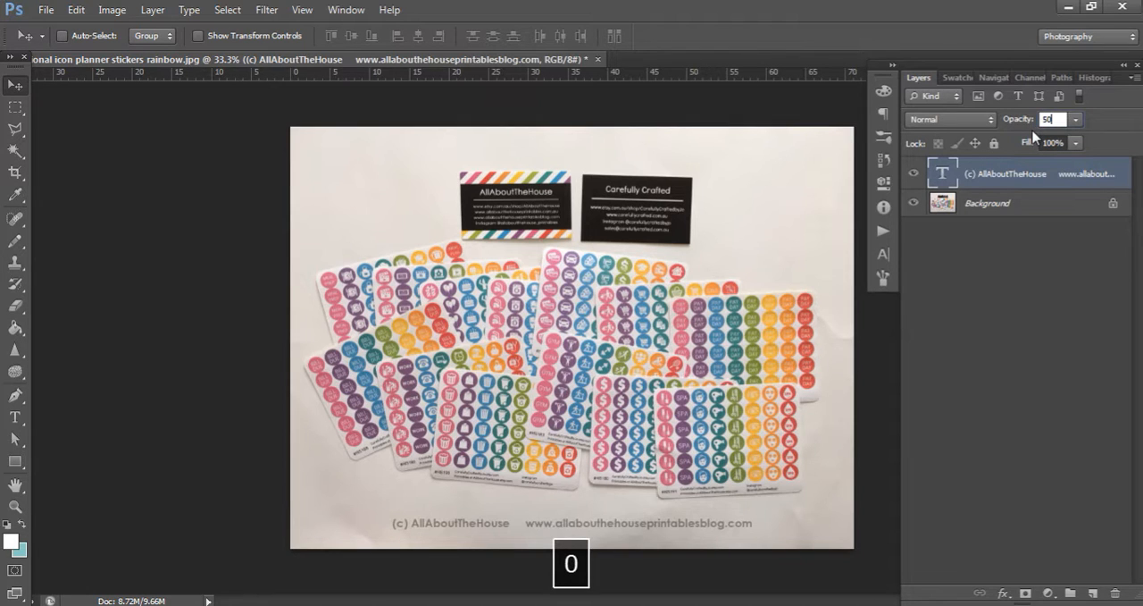
{"action": "key", "text": "Return"}
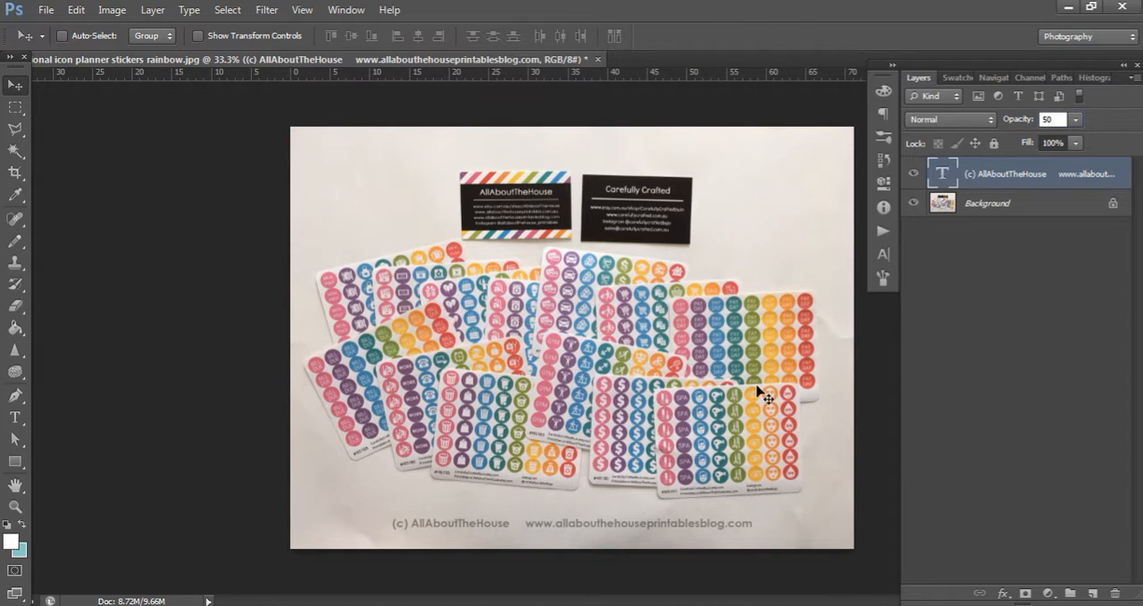
{"action": "key", "text": "Return"}
Move the copyright line up over the middle of the stickers and recolour it white with RGB 255, 255, 255
{"action": "left_click_drag", "start_coordinate": [636, 532], "coordinate": [616, 368]}
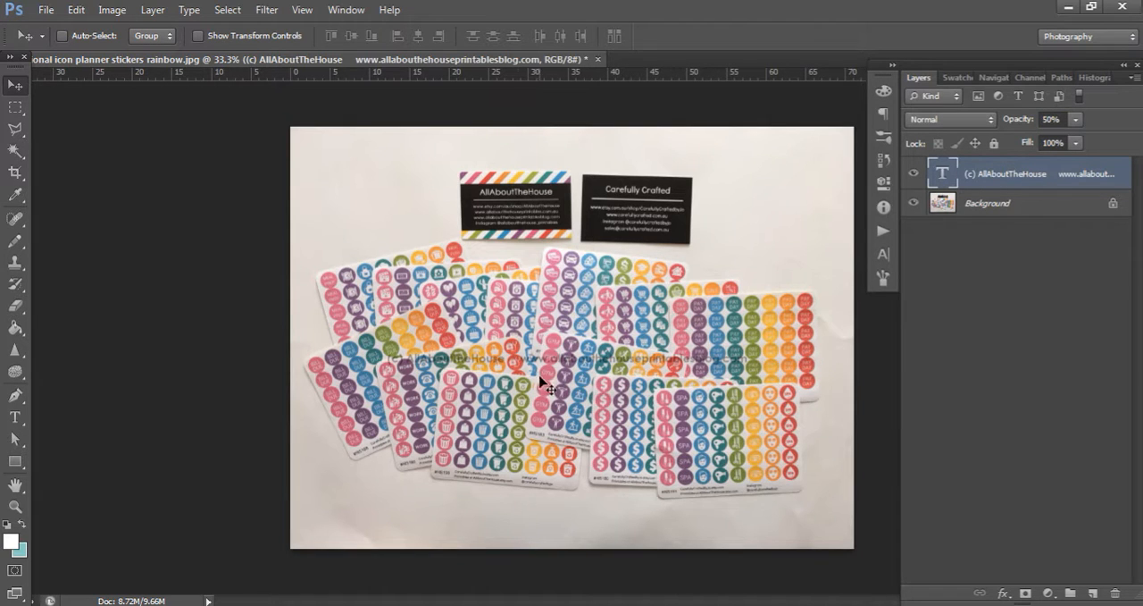
{"action": "left_click", "coordinate": [882, 256]}
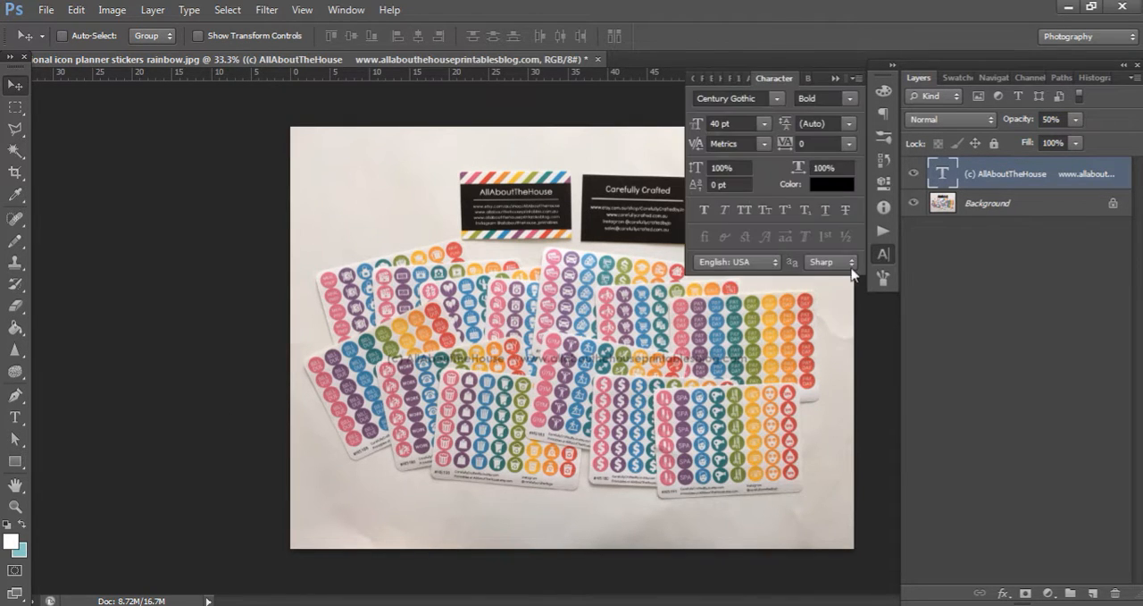
{"action": "left_click", "coordinate": [829, 184]}
{"action": "type", "text": "255"}
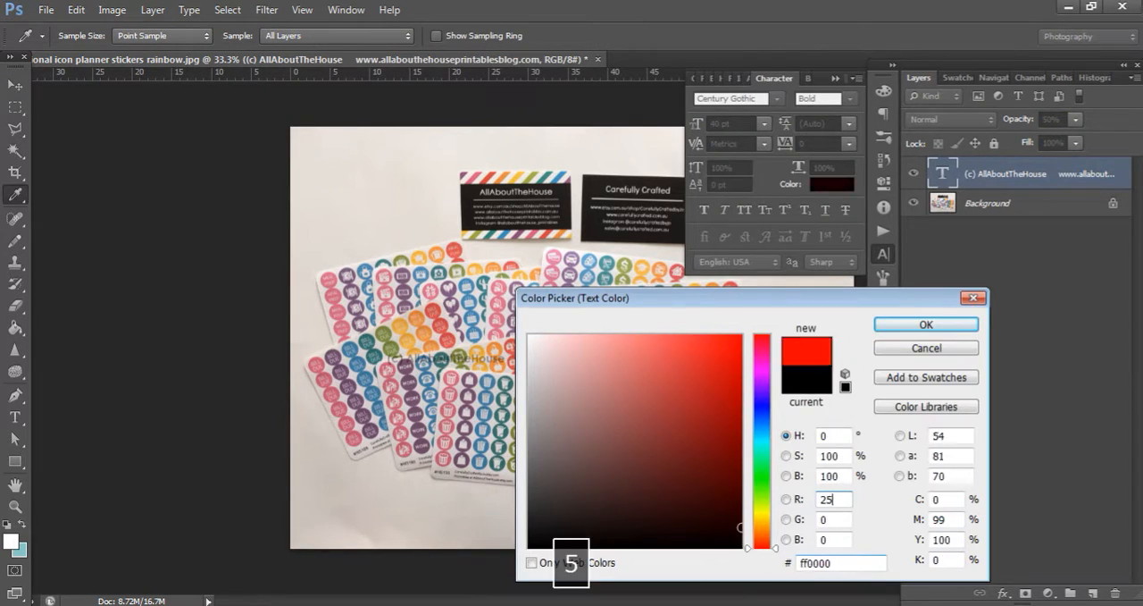
{"action": "key", "text": "Tab"}
{"action": "type", "text": "255"}
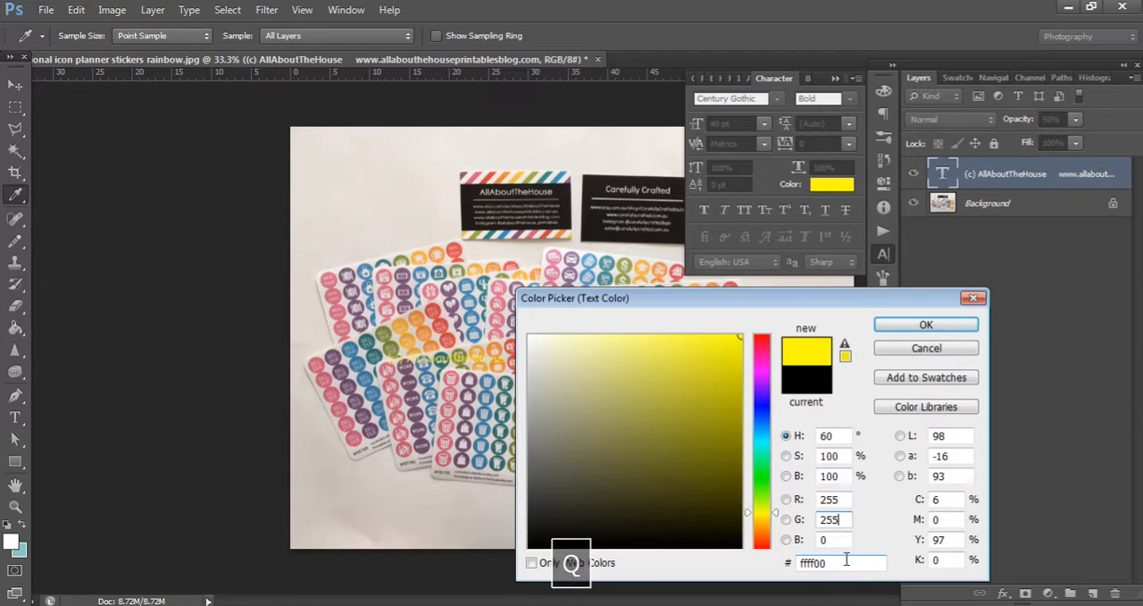
{"action": "left_click", "coordinate": [841, 540]}
{"action": "key", "text": "BackSpace"}
{"action": "type", "text": "255"}
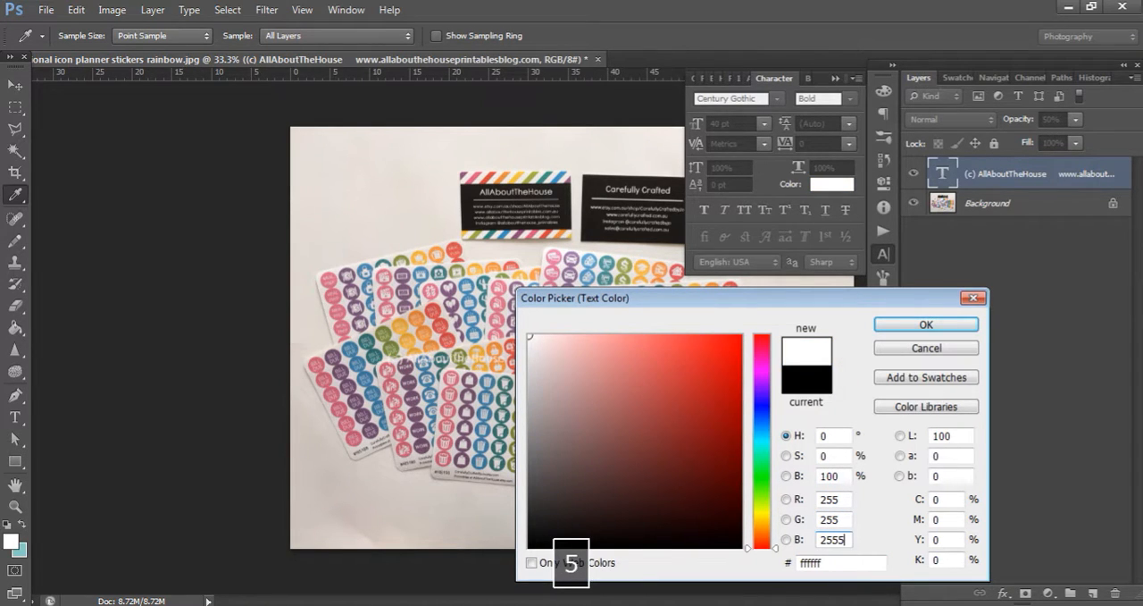
{"action": "left_click", "coordinate": [952, 324]}
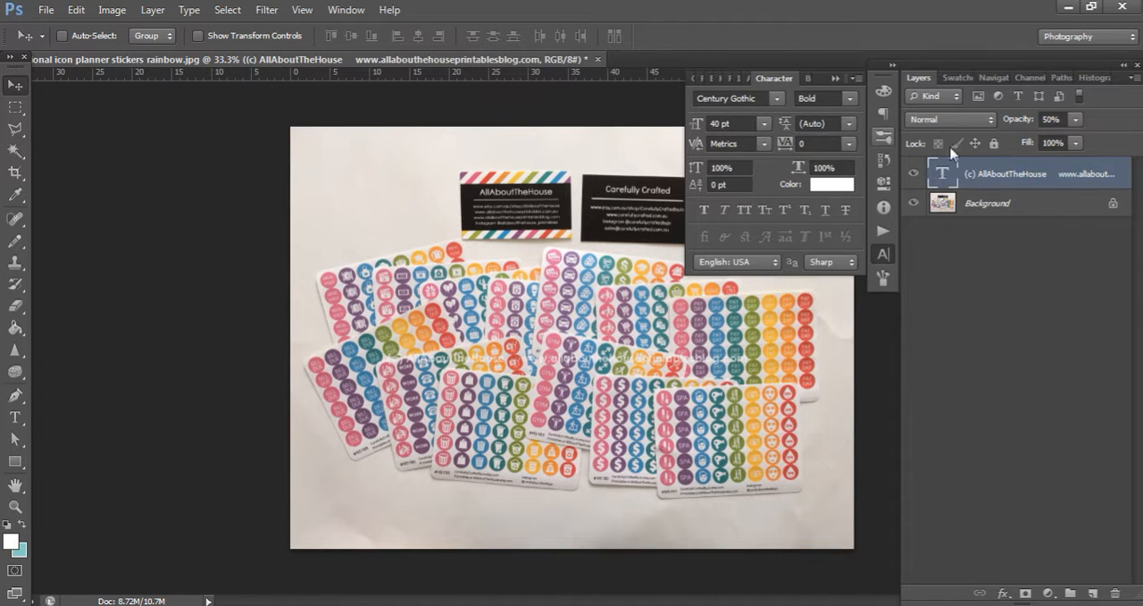
Set the copyright text layer's opacity to 80% and move the line down to the blank area below the stickers
{"action": "left_click", "coordinate": [1058, 120]}
{"action": "type", "text": "80"}
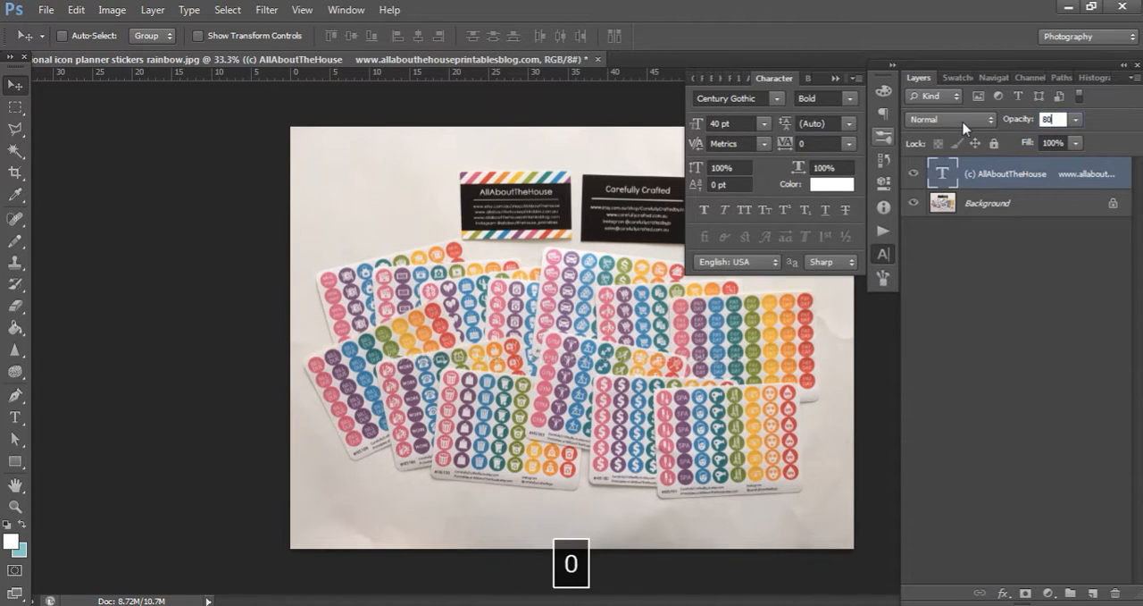
{"action": "key", "text": "Return"}
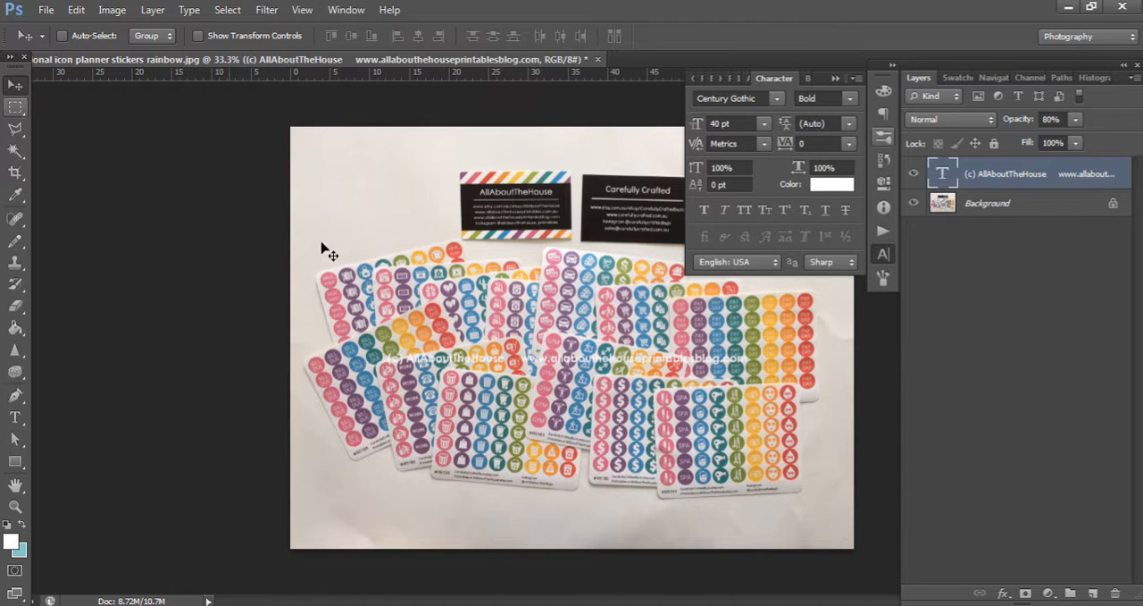
{"action": "left_click_drag", "start_coordinate": [599, 364], "coordinate": [599, 529]}
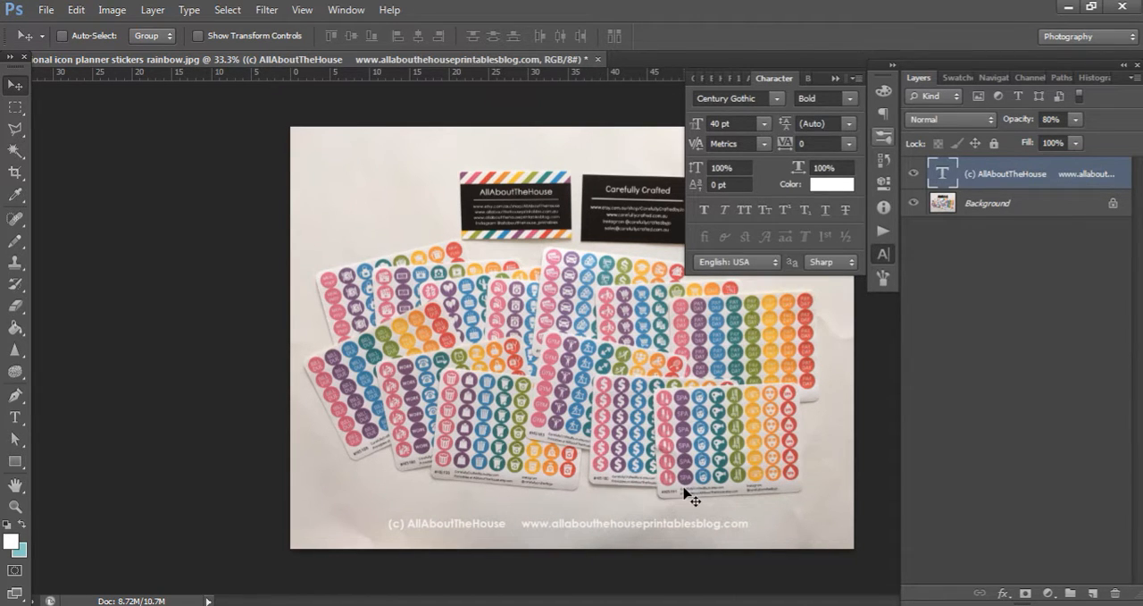
{"action": "left_click", "coordinate": [833, 77]}
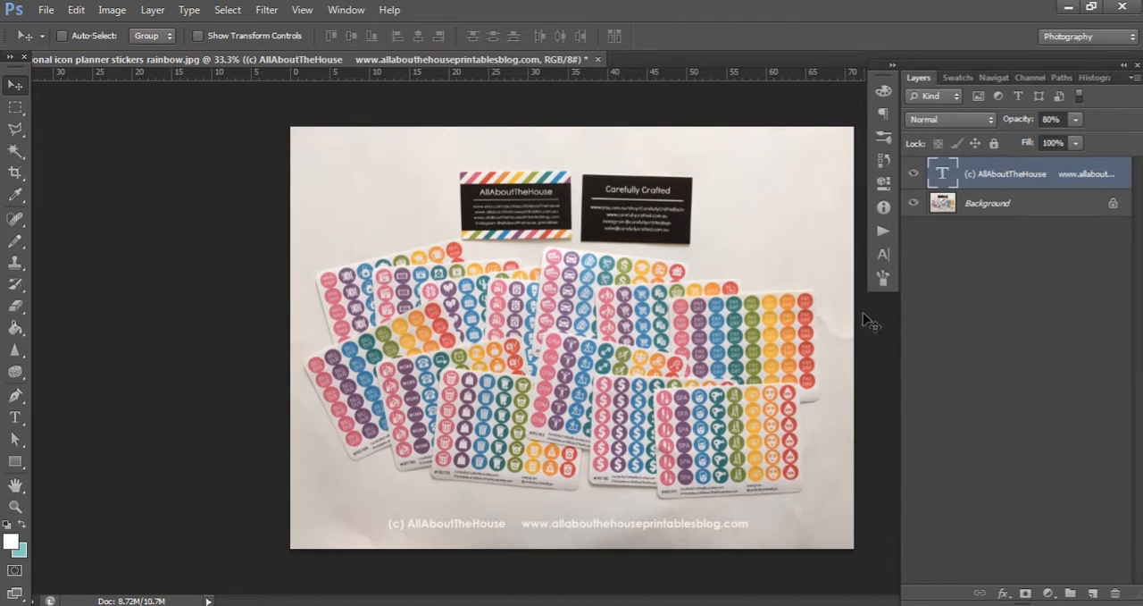
Change the copyright line's text colour to black with RGB 0, 0, 0
{"action": "left_click", "coordinate": [883, 256]}
{"action": "left_click", "coordinate": [831, 184]}
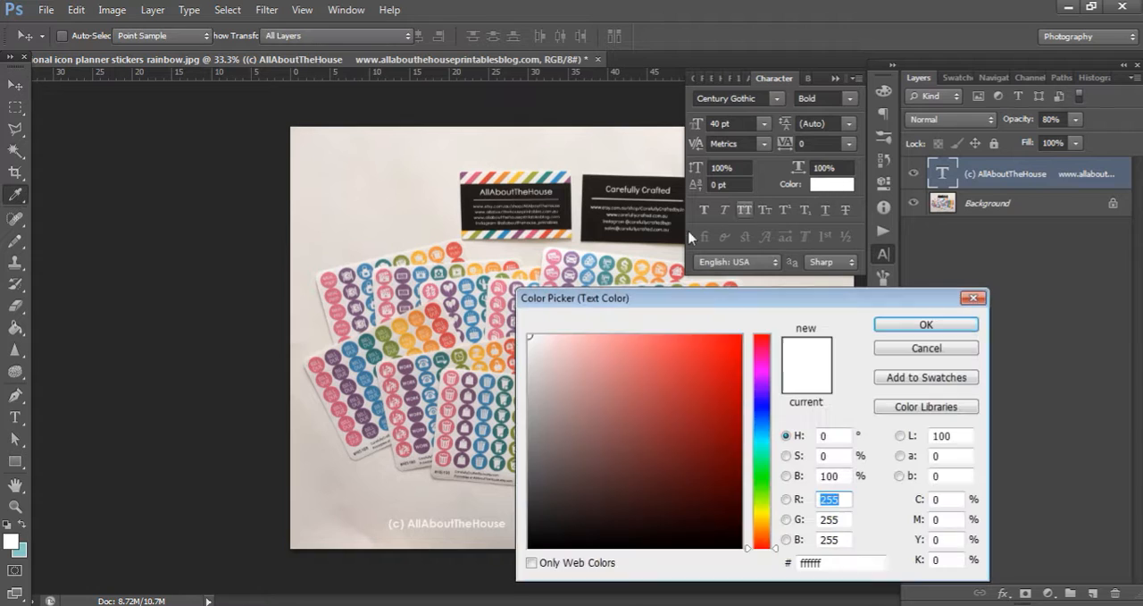
{"action": "type", "text": "0"}
{"action": "key", "text": "Tab"}
{"action": "type", "text": "0"}
{"action": "key", "text": "Tab"}
{"action": "type", "text": "0"}
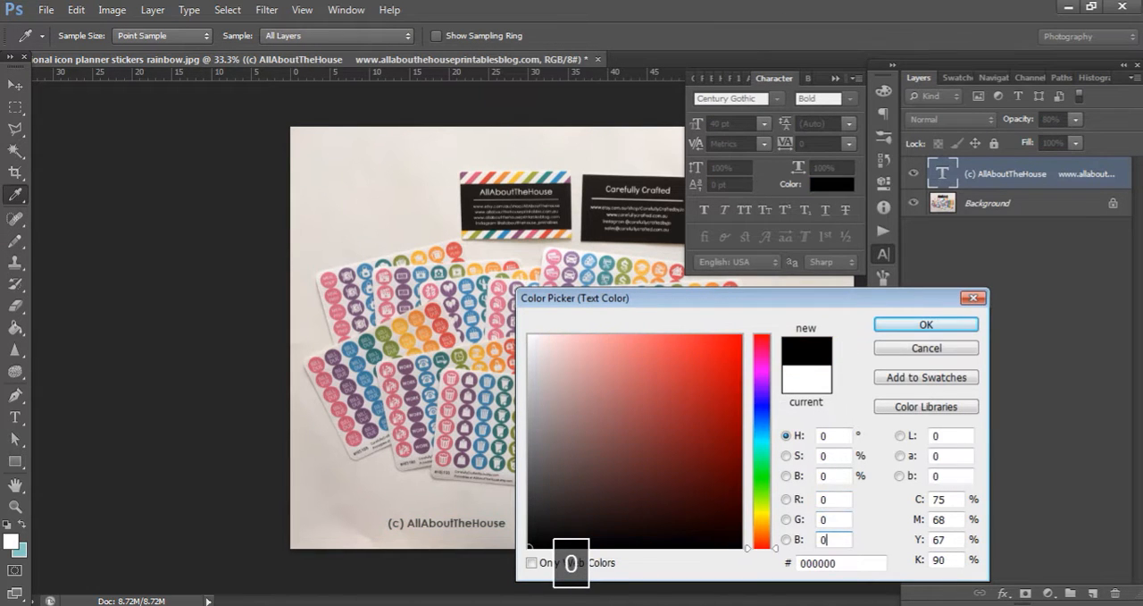
{"action": "left_click", "coordinate": [927, 325]}
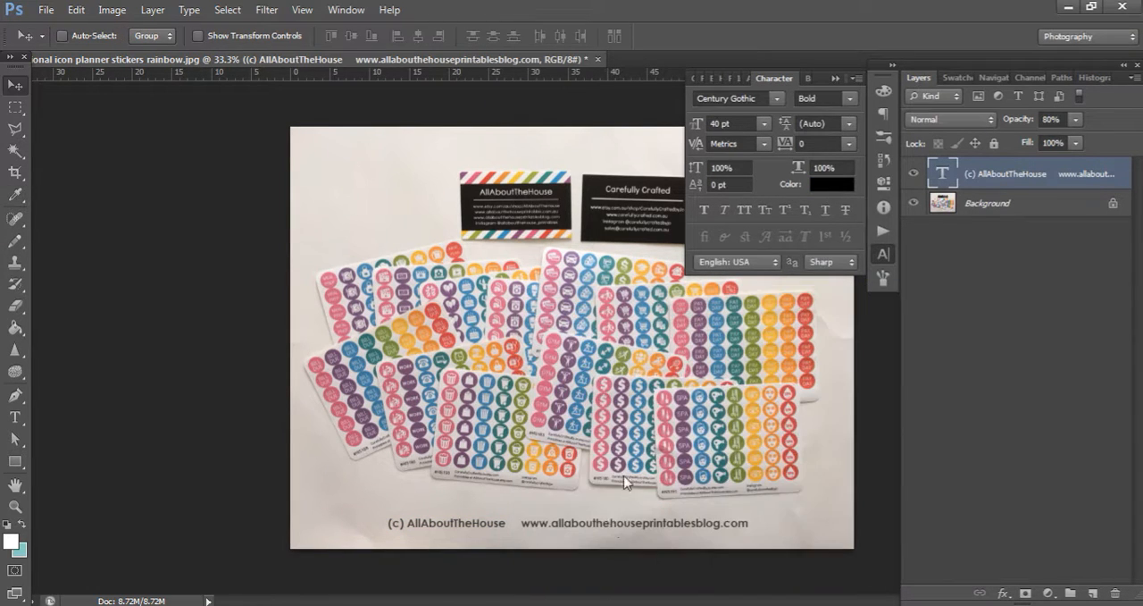
{"action": "left_click", "coordinate": [835, 77]}
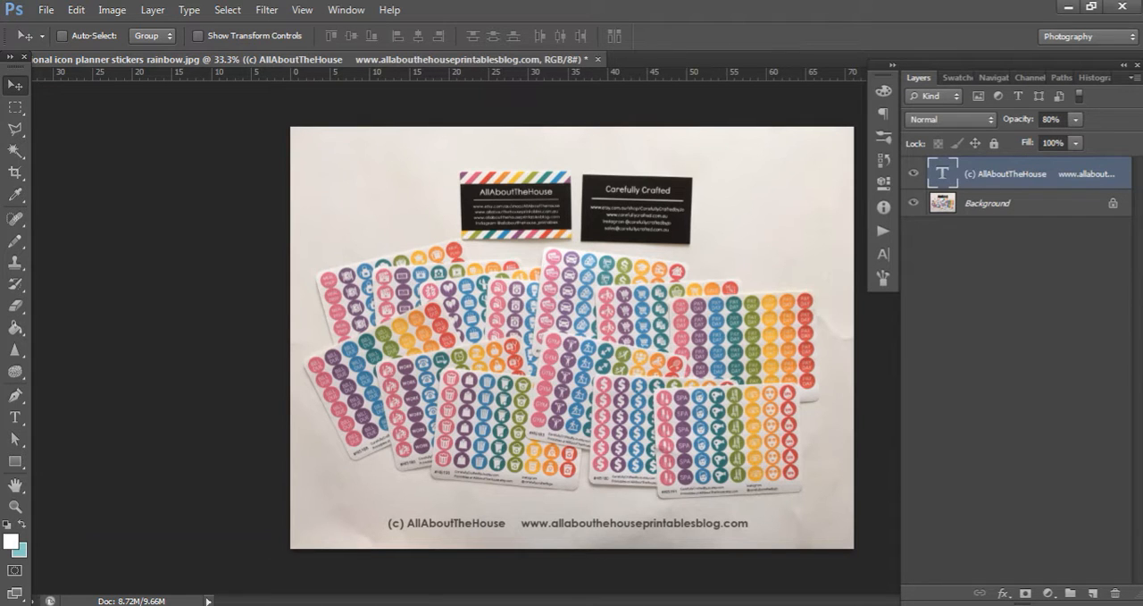
Preview the Bill Due Rainbow Stickers JPG from its folder in Windows Photo Viewer
{"action": "left_click", "coordinate": [255, 587]}
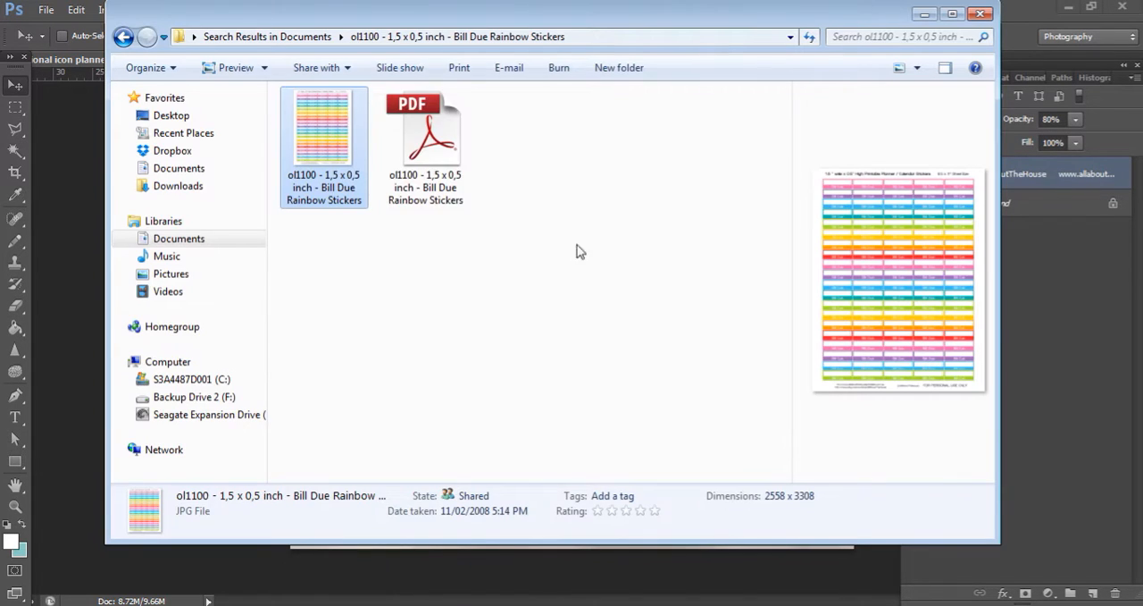
{"action": "double_click", "coordinate": [335, 148]}
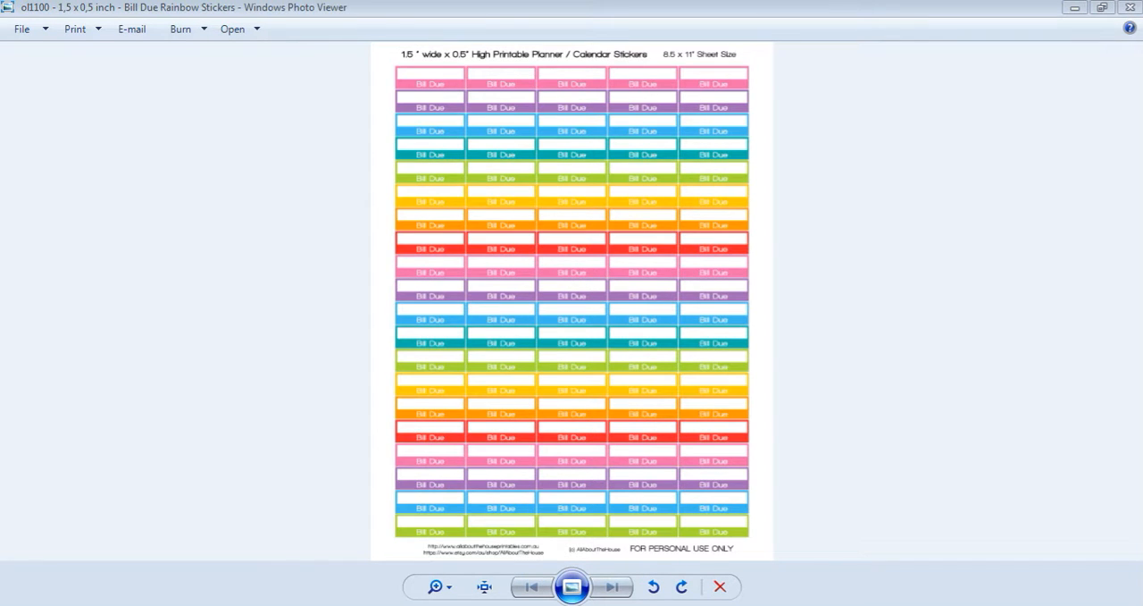
{"action": "key", "text": "space"}
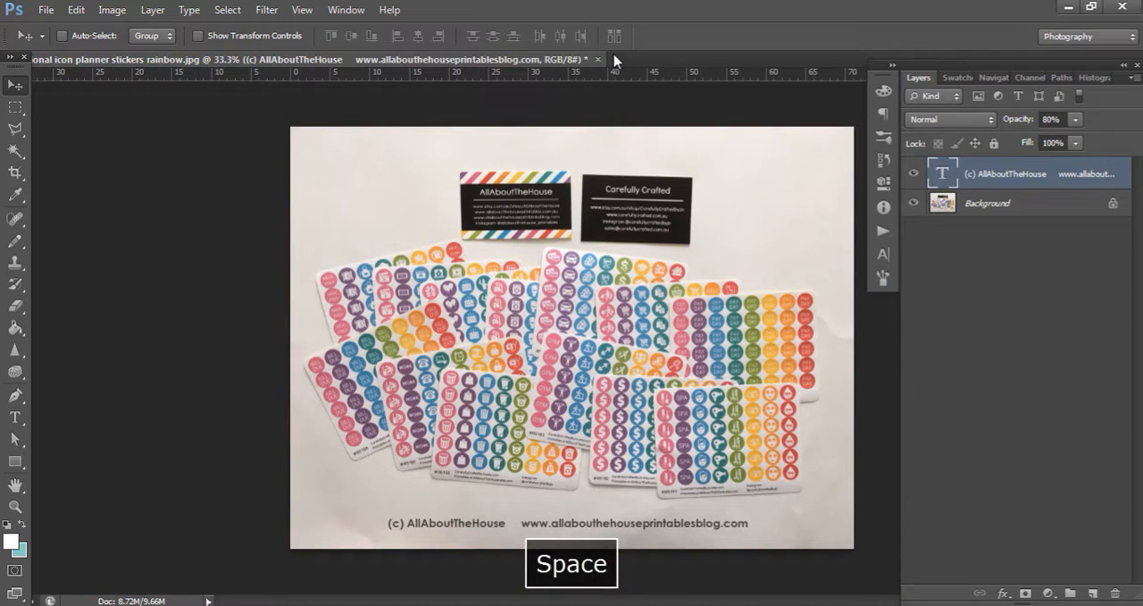
Close the planner sticker photo and open the Bill Due Rainbow Stickers JPG from its folder in Photoshop
{"action": "left_click", "coordinate": [597, 59]}
{"action": "left_click", "coordinate": [576, 246]}
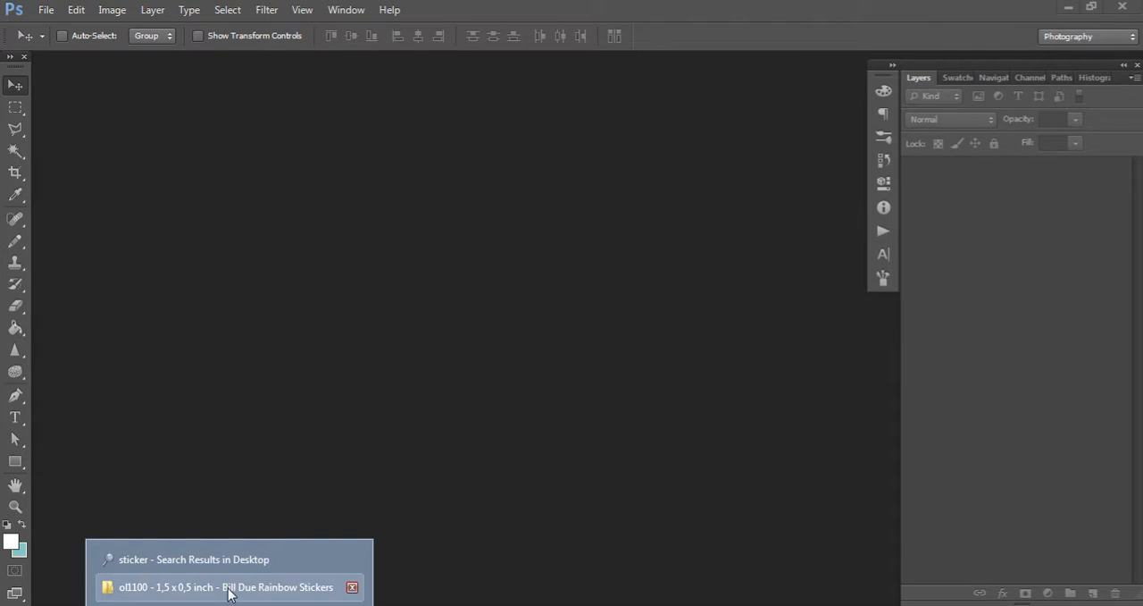
{"action": "left_click", "coordinate": [227, 586]}
{"action": "left_click_drag", "start_coordinate": [331, 169], "coordinate": [492, 579]}
{"action": "key", "text": "space"}
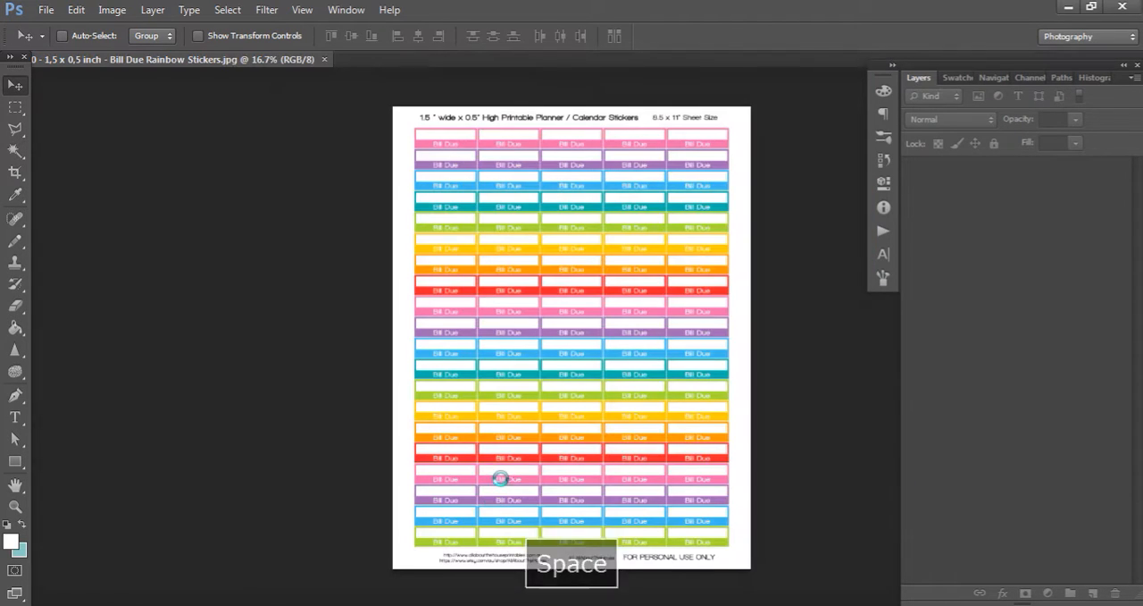
Add a text layer reading "(c) AllAboutTheHouse" over the upper part of the Bill Due sticker sheet
{"action": "left_click", "coordinate": [15, 417]}
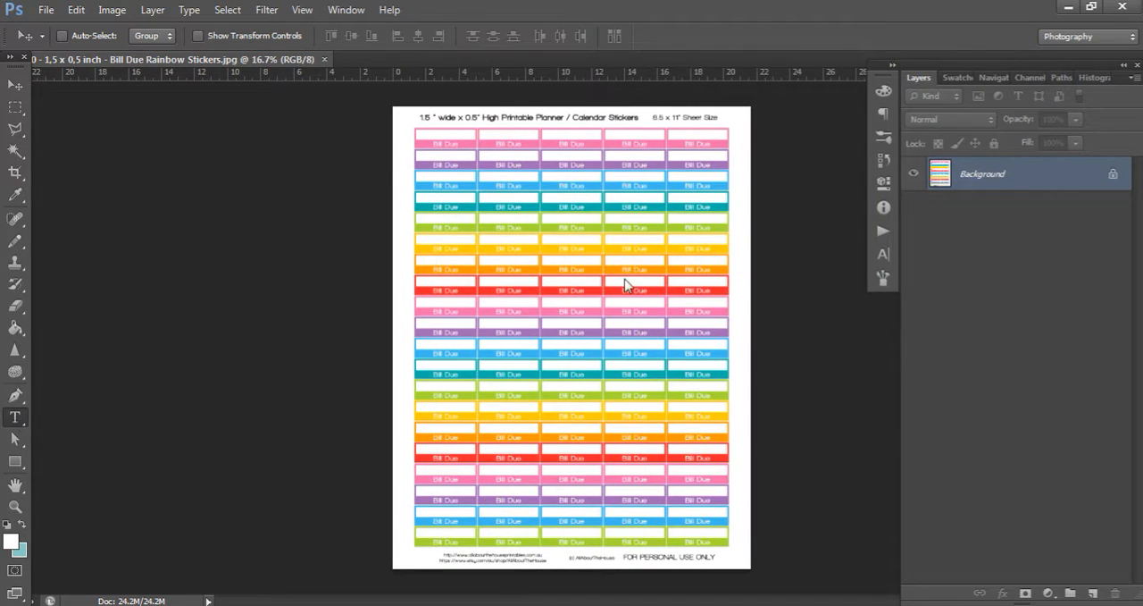
{"action": "left_click", "coordinate": [494, 236]}
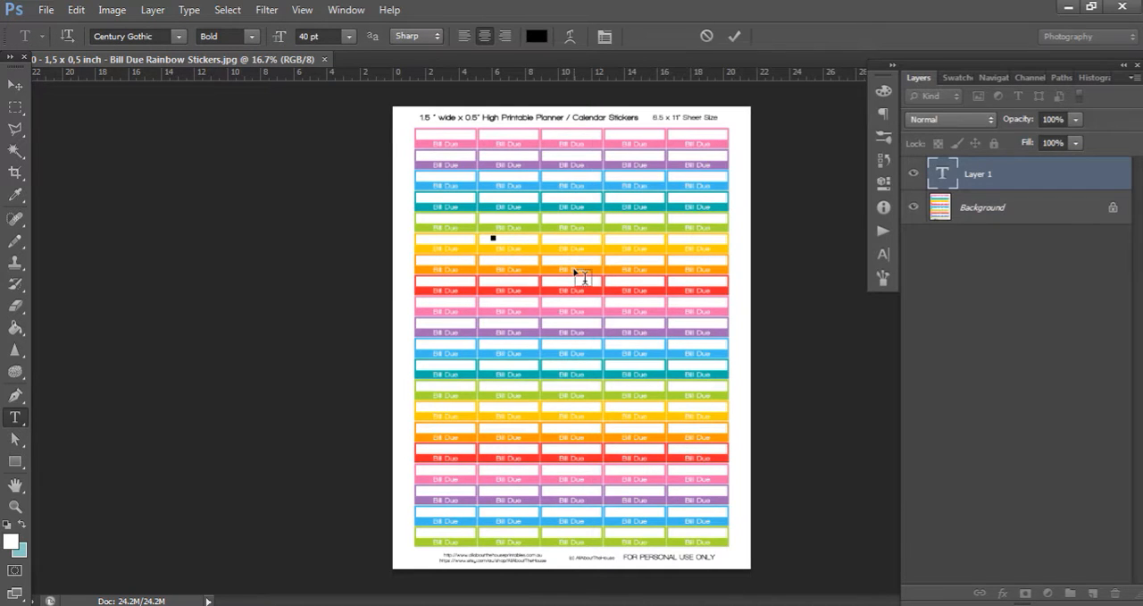
{"action": "type", "text": "(c) AllAboutTheHouse"}
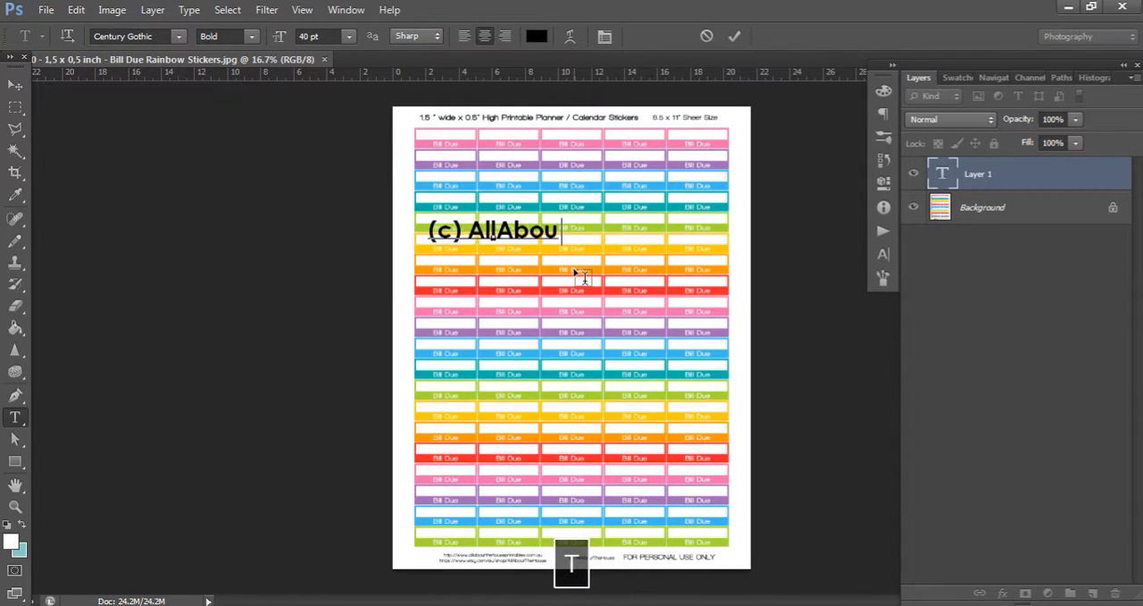
{"action": "key", "text": "Return"}
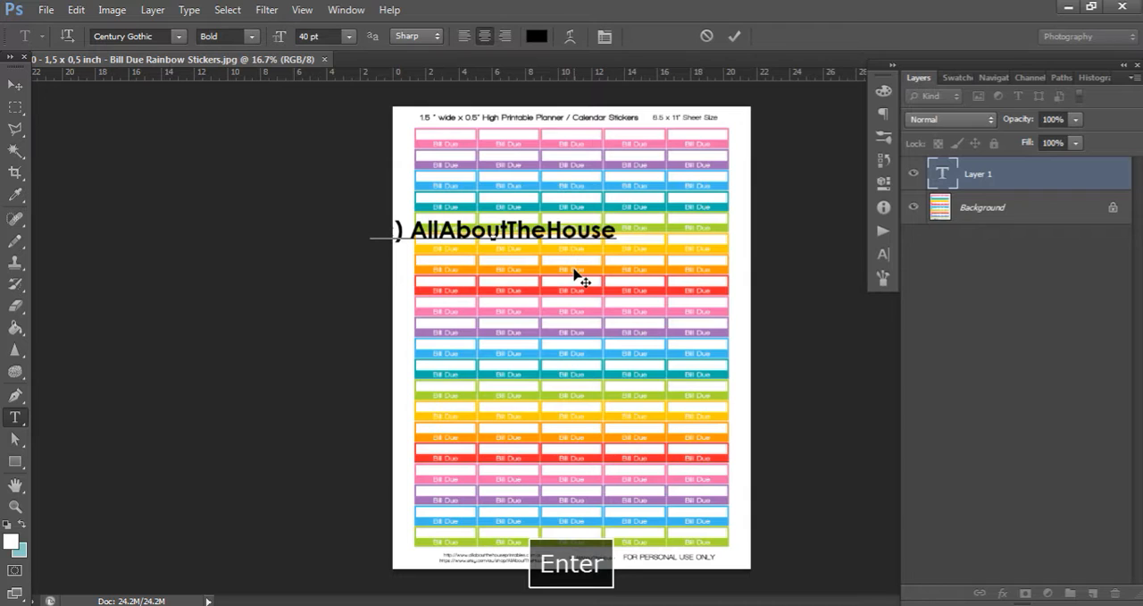
{"action": "key", "text": "BackSpace"}
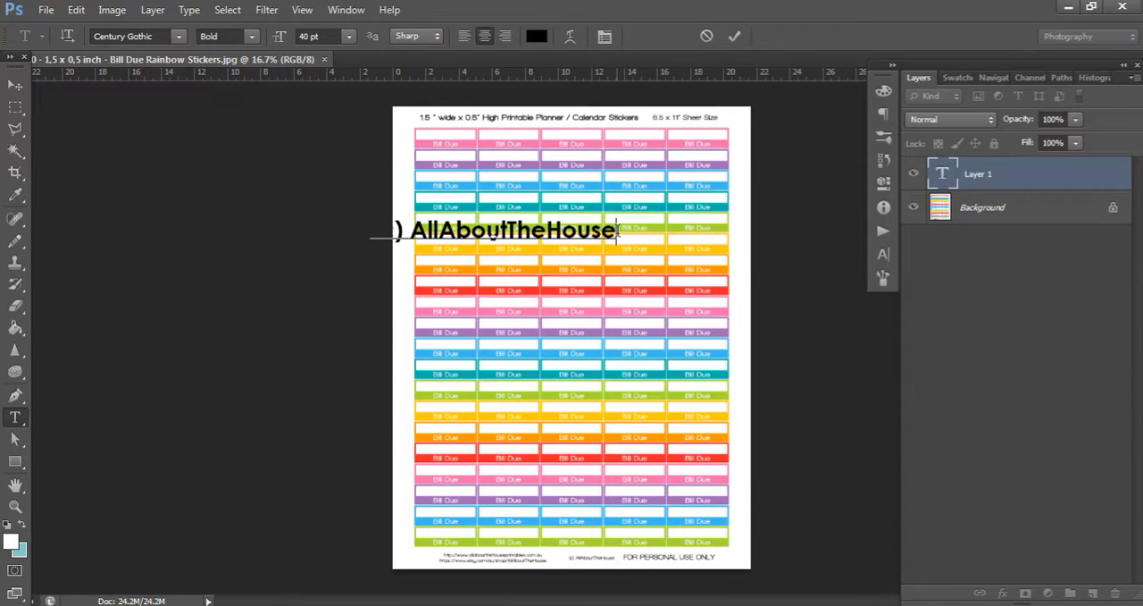
{"action": "key", "text": "Return"}
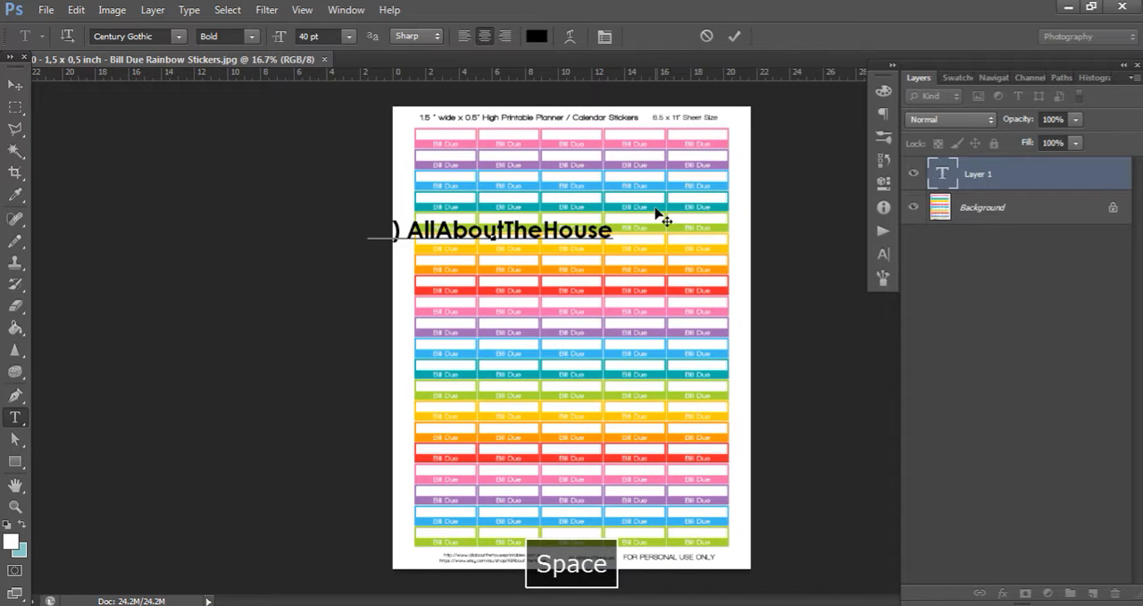
{"action": "key", "text": "Return"}
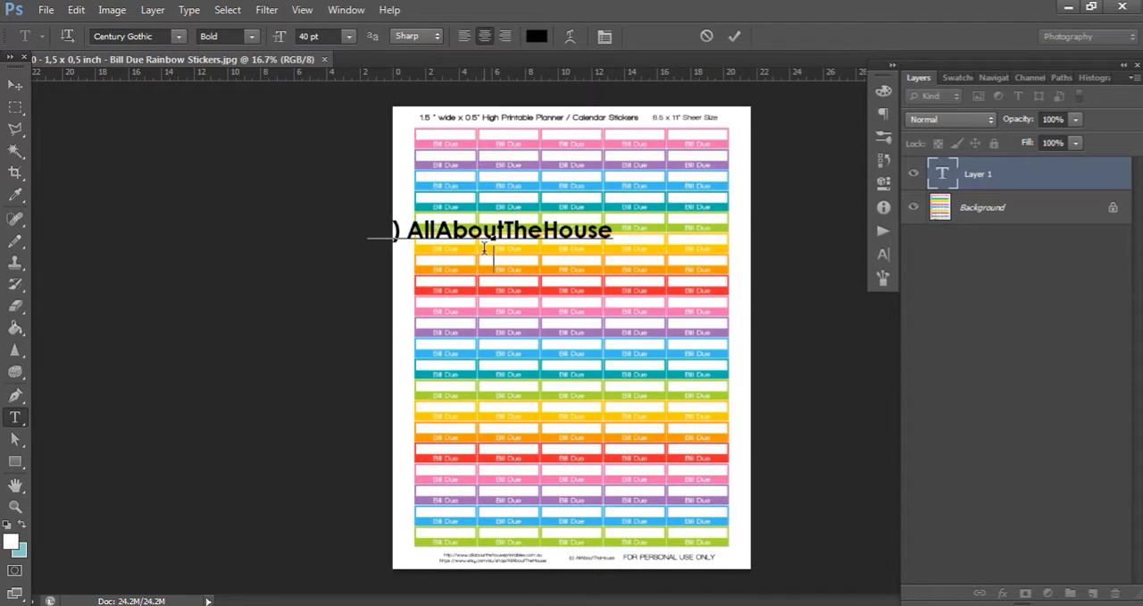
{"action": "key", "text": "BackSpace"}
{"action": "key", "text": "BackSpace"}
{"action": "key", "text": "Return"}
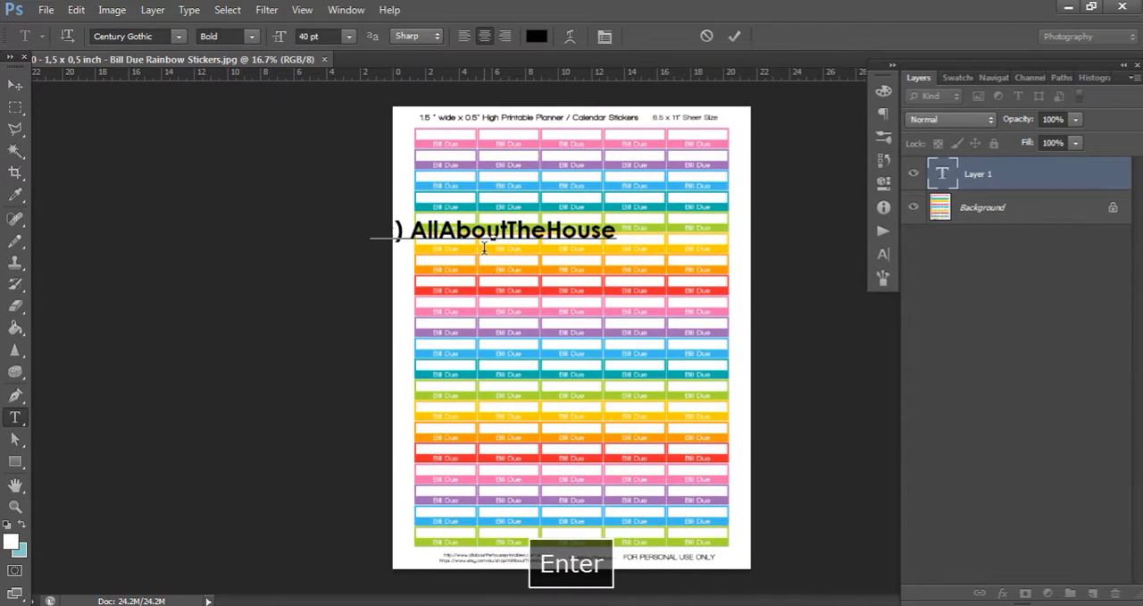
{"action": "type", "text": "www.al"}
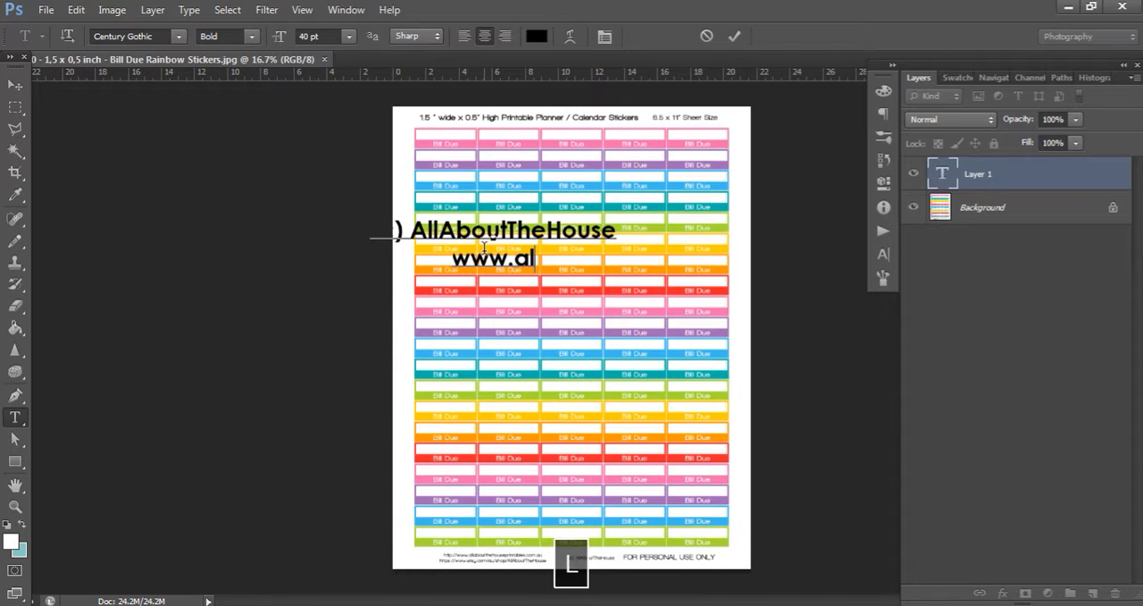
{"action": "type", "text": "laboutthehouse"}
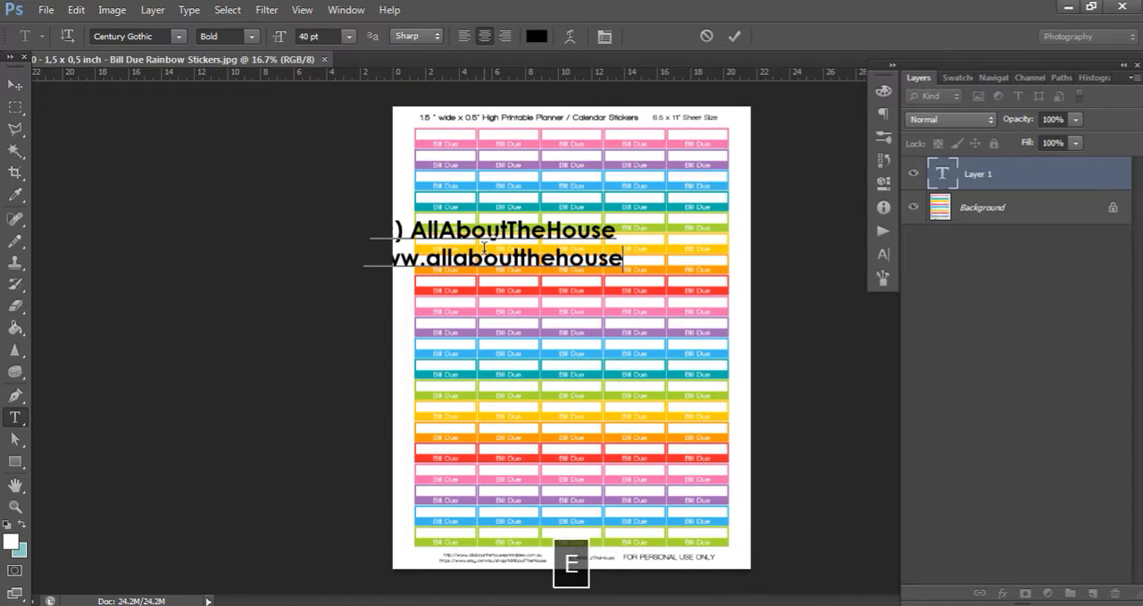
{"action": "type", "text": "r"}
{"action": "key", "text": "BackSpace"}
{"action": "type", "text": "p"}
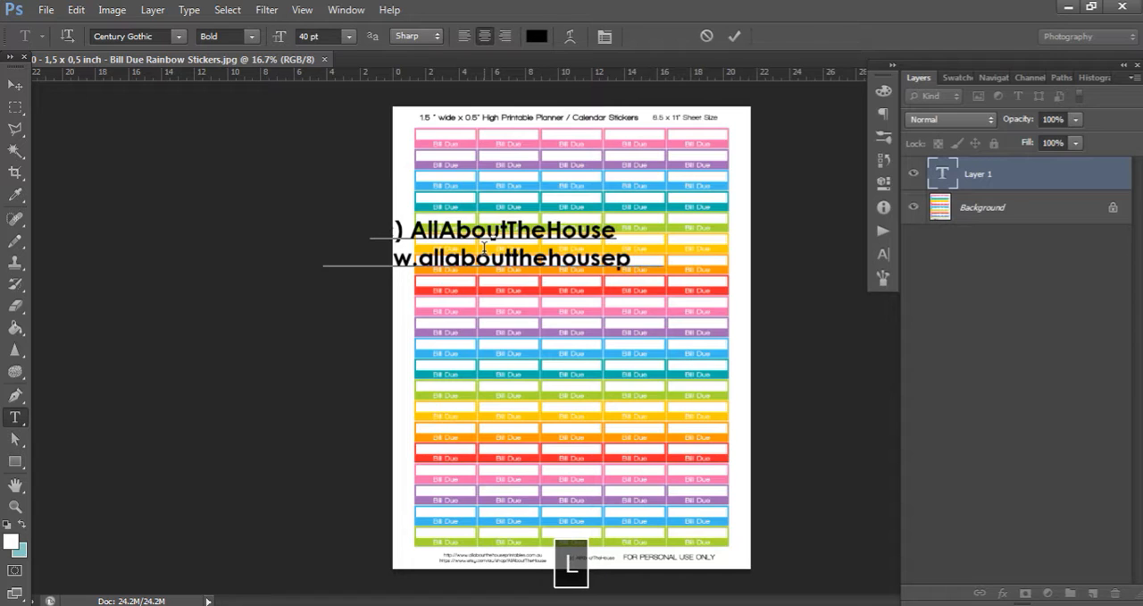
{"action": "type", "text": "rintables.com"}
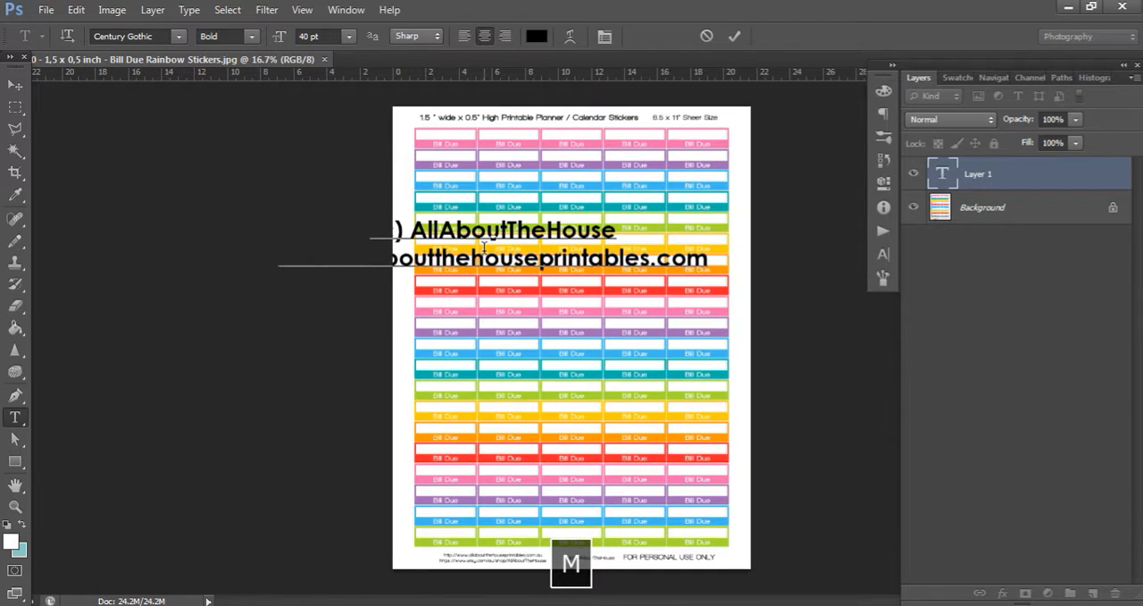
Set both watermark lines to 20 pt with centred alignment and commit the text
{"action": "key", "text": "ctrl+a"}
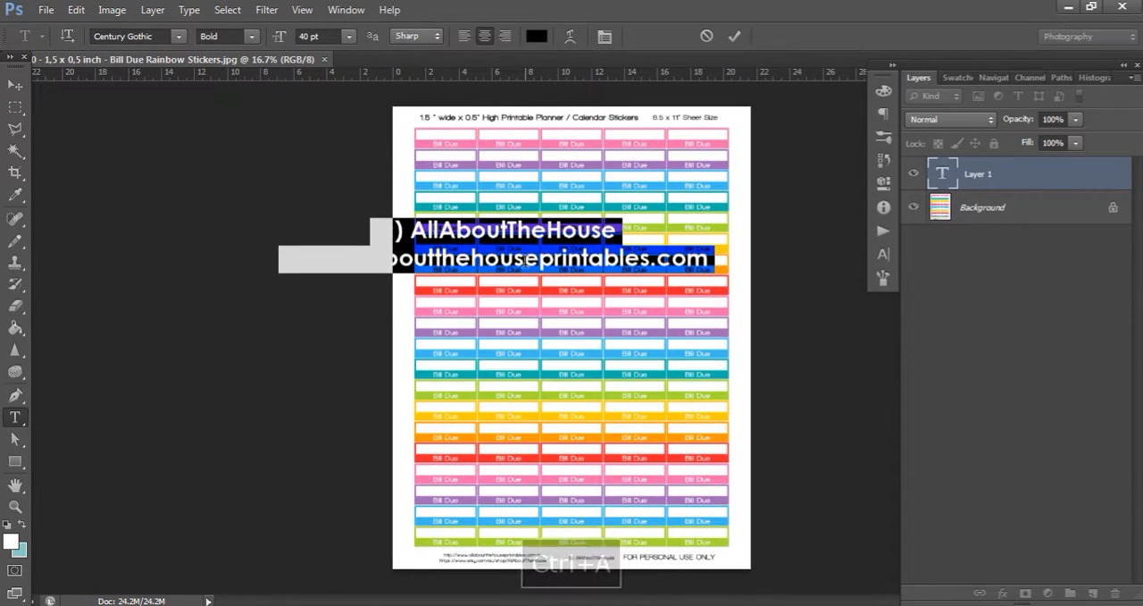
{"action": "left_click", "coordinate": [525, 258]}
{"action": "key", "text": "ctrl+a"}
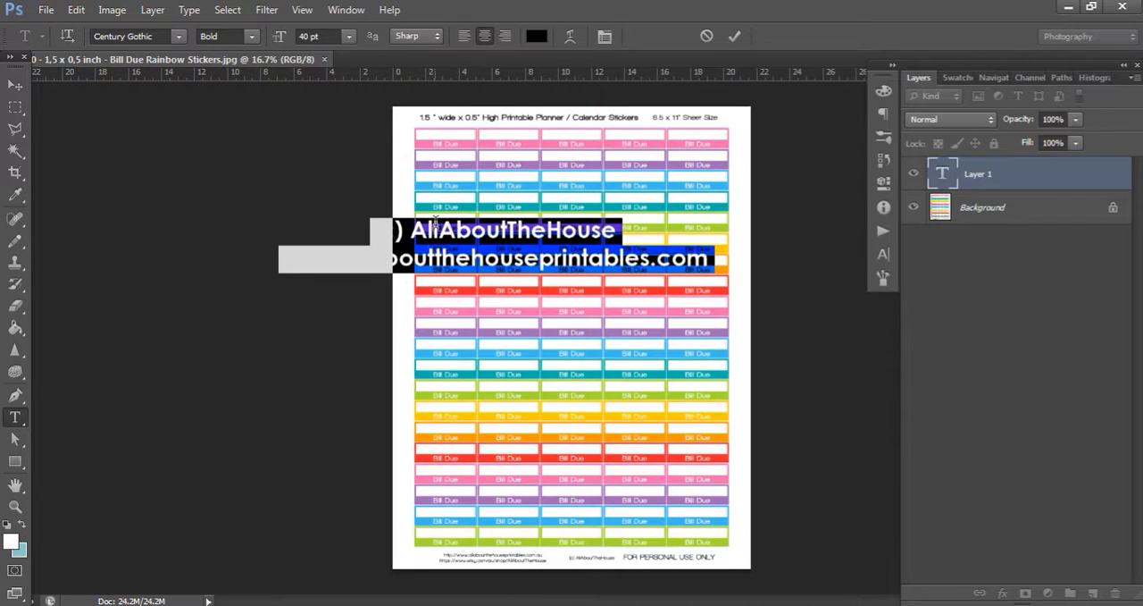
{"action": "left_click", "coordinate": [320, 36]}
{"action": "type", "text": "20"}
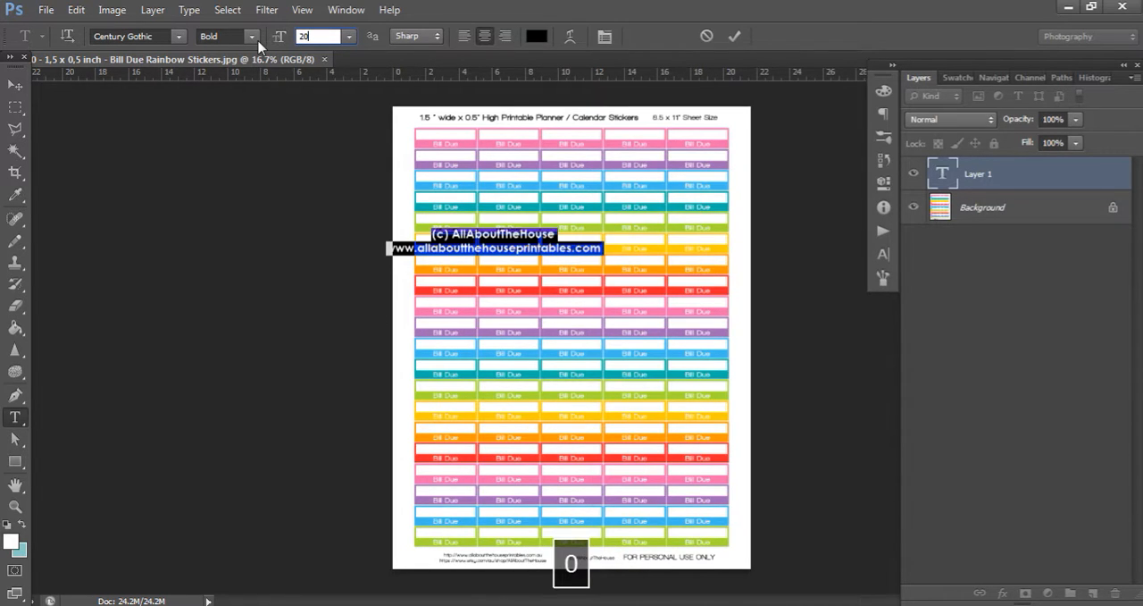
{"action": "left_click", "coordinate": [465, 35]}
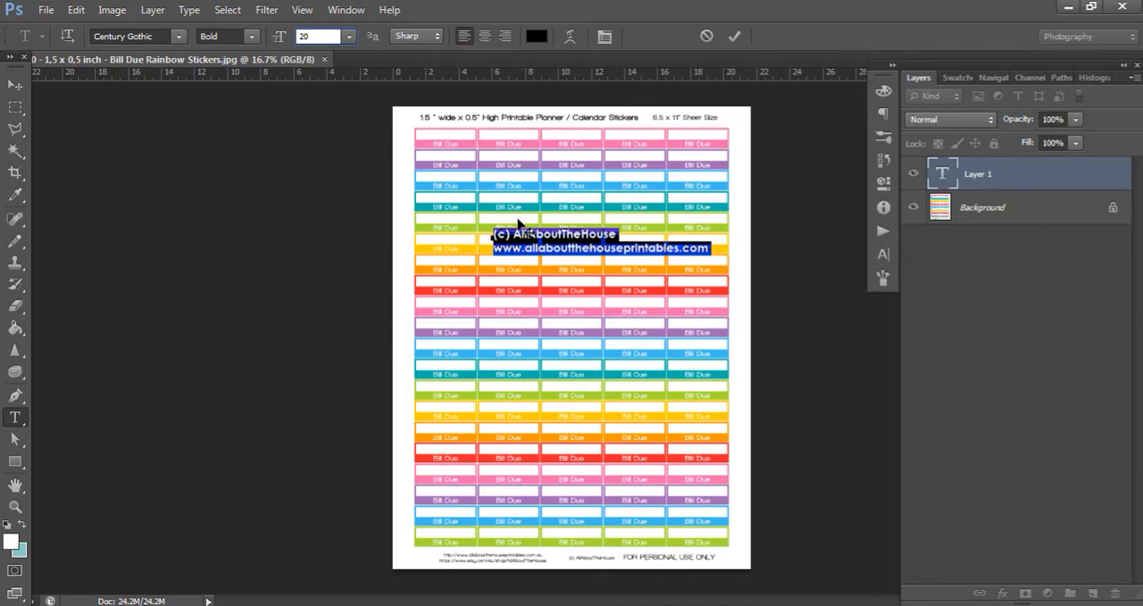
{"action": "left_click", "coordinate": [484, 35]}
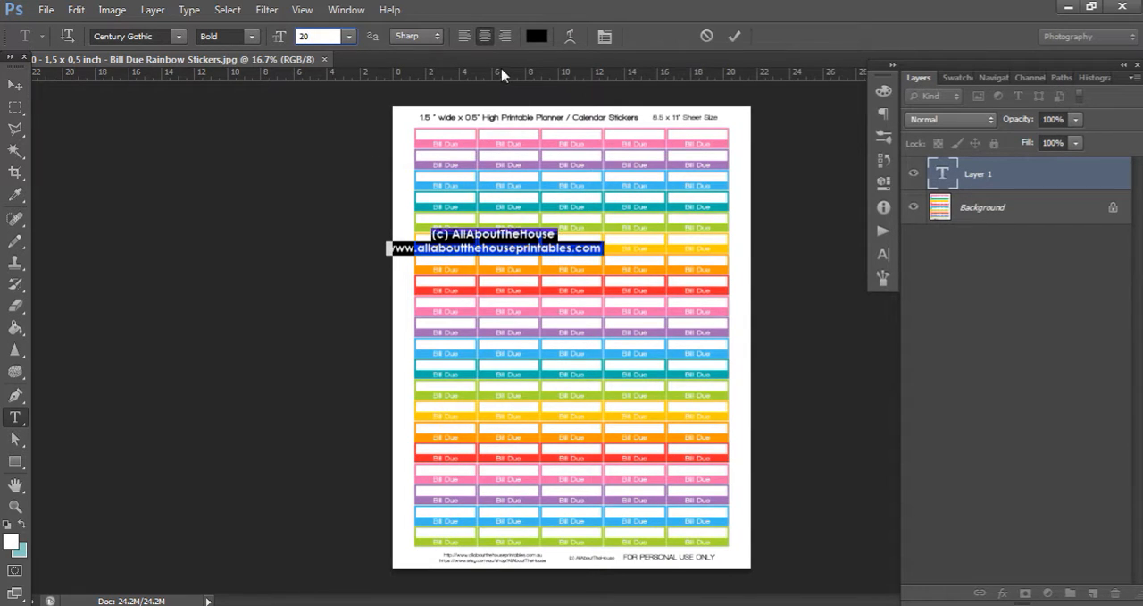
{"action": "left_click", "coordinate": [15, 85]}
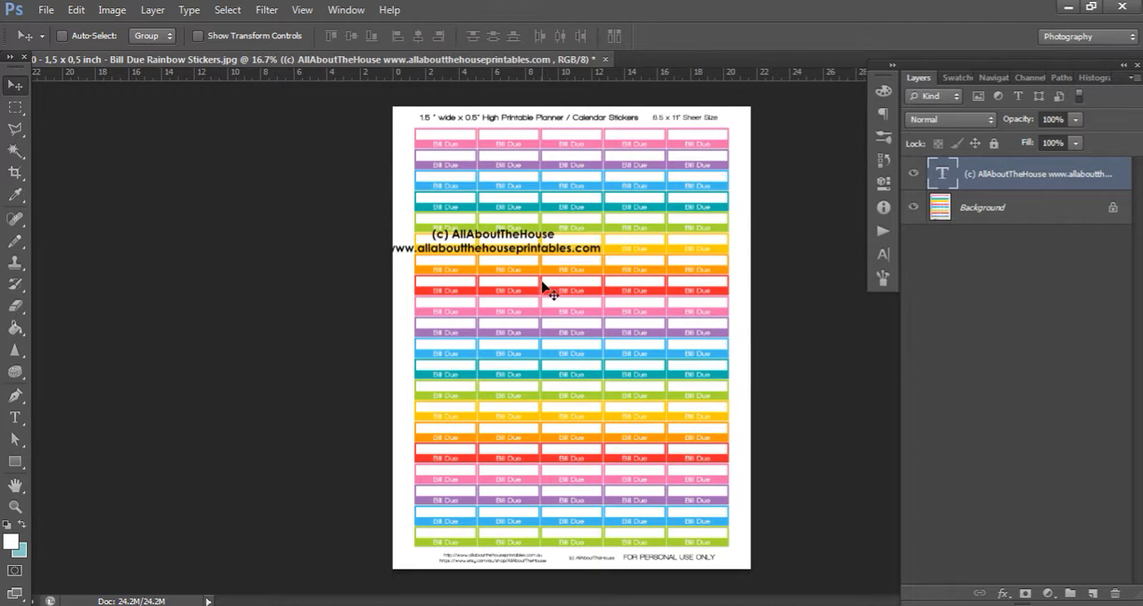
Lower the watermark text layer's opacity to 50%
{"action": "left_click", "coordinate": [1010, 118]}
{"action": "type", "text": "50"}
{"action": "key", "text": "Return"}
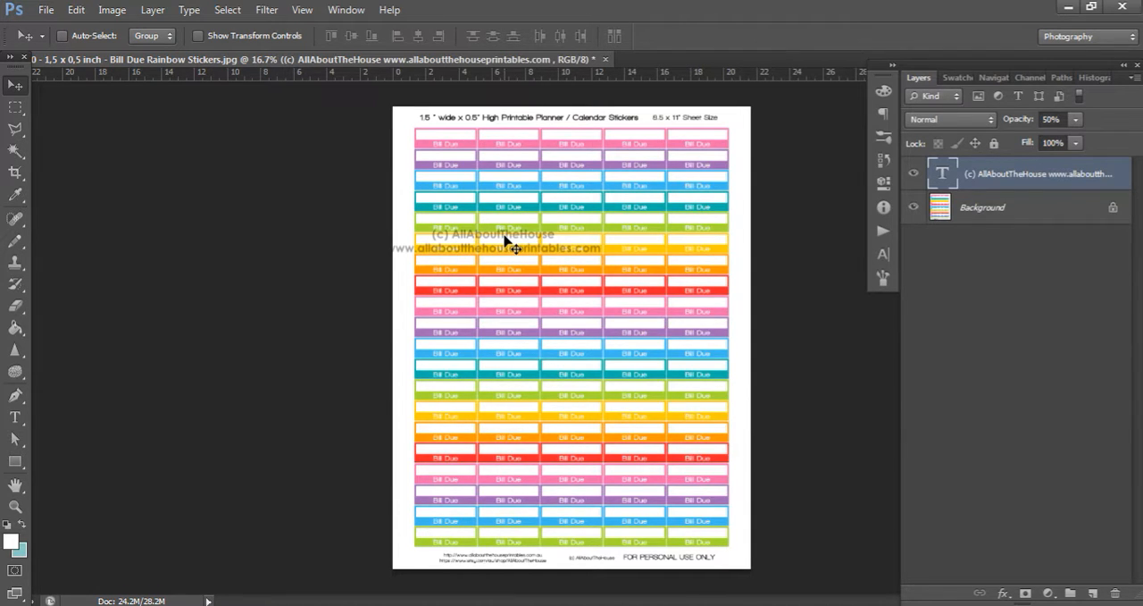
Rotate the watermark text by -5 degrees and move it fully onto the upper part of the sticker sheet, slightly right of centre
{"action": "key", "text": "ctrl+t"}
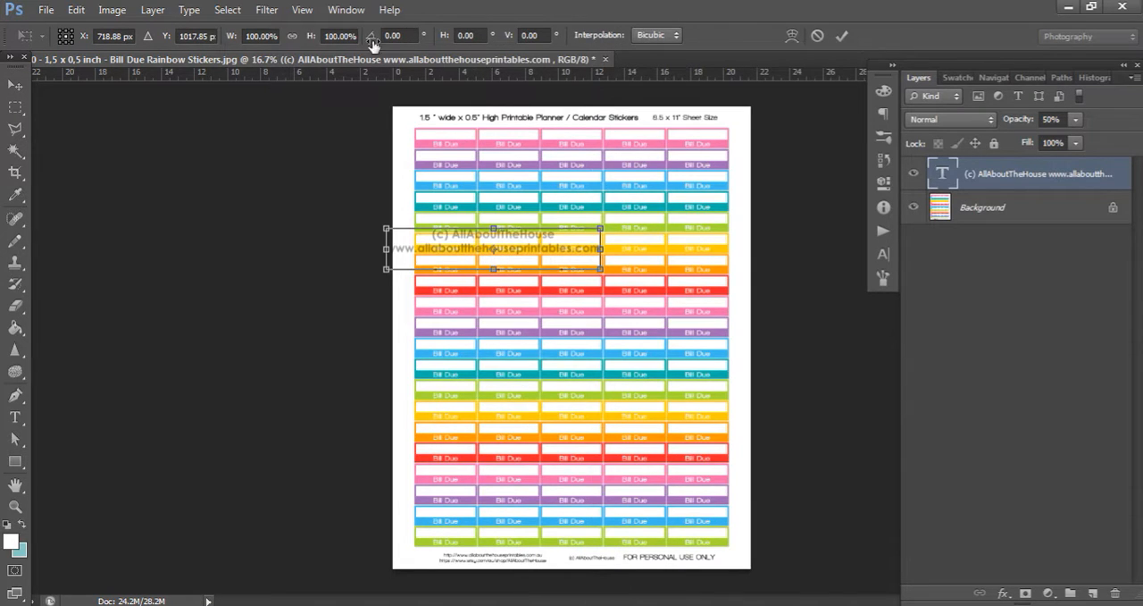
{"action": "left_click", "coordinate": [414, 36]}
{"action": "double_click", "coordinate": [399, 34]}
{"action": "type", "text": "5"}
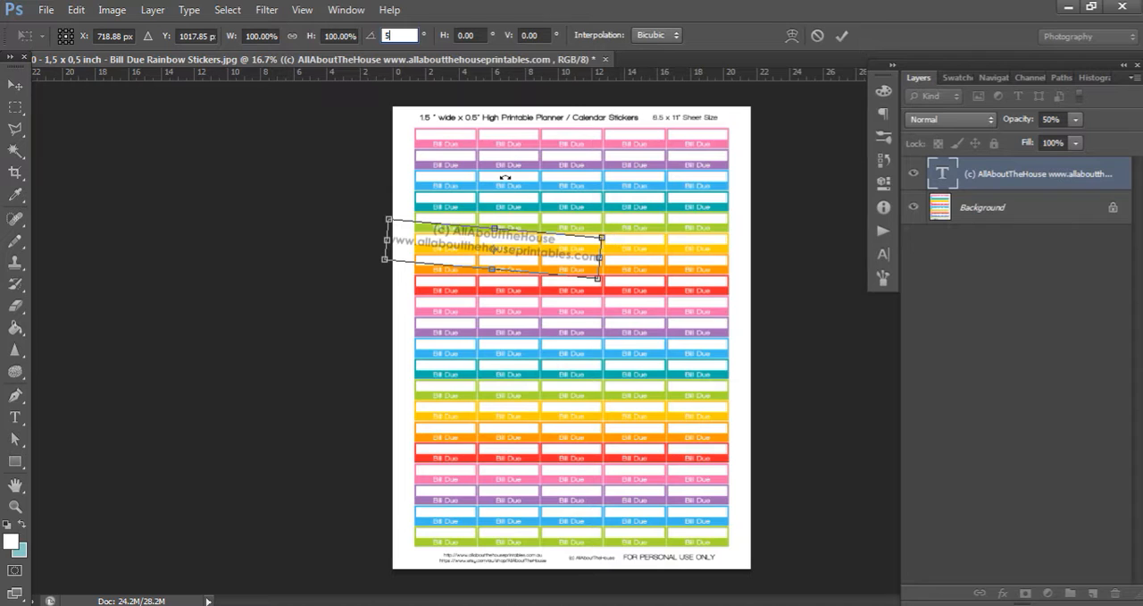
{"action": "key", "text": "BackSpace"}
{"action": "type", "text": "-5"}
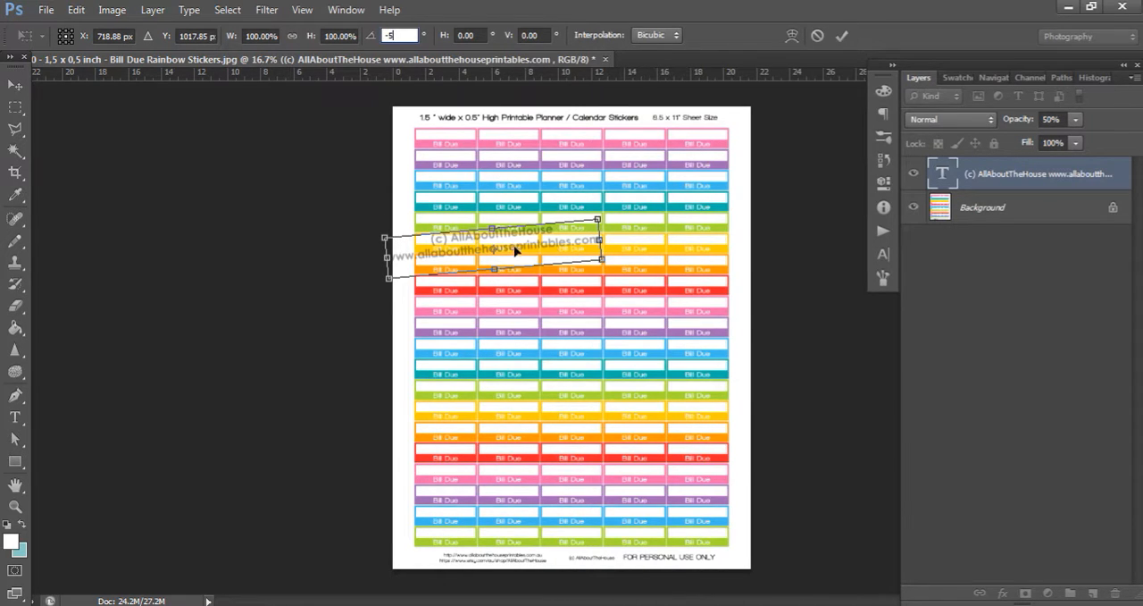
{"action": "key", "text": "Return"}
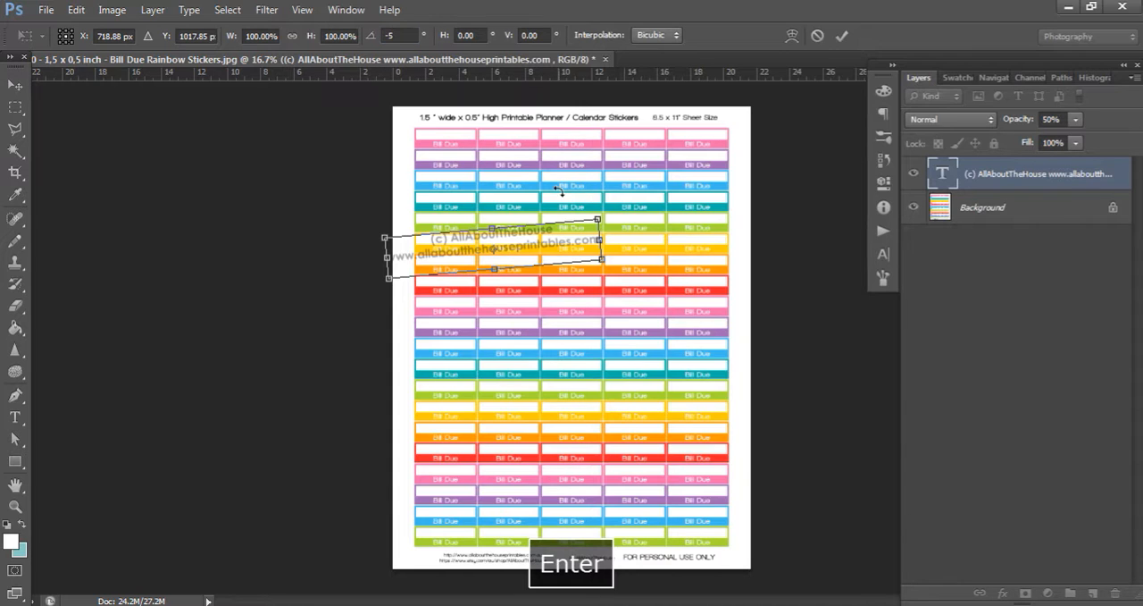
{"action": "key", "text": "Return"}
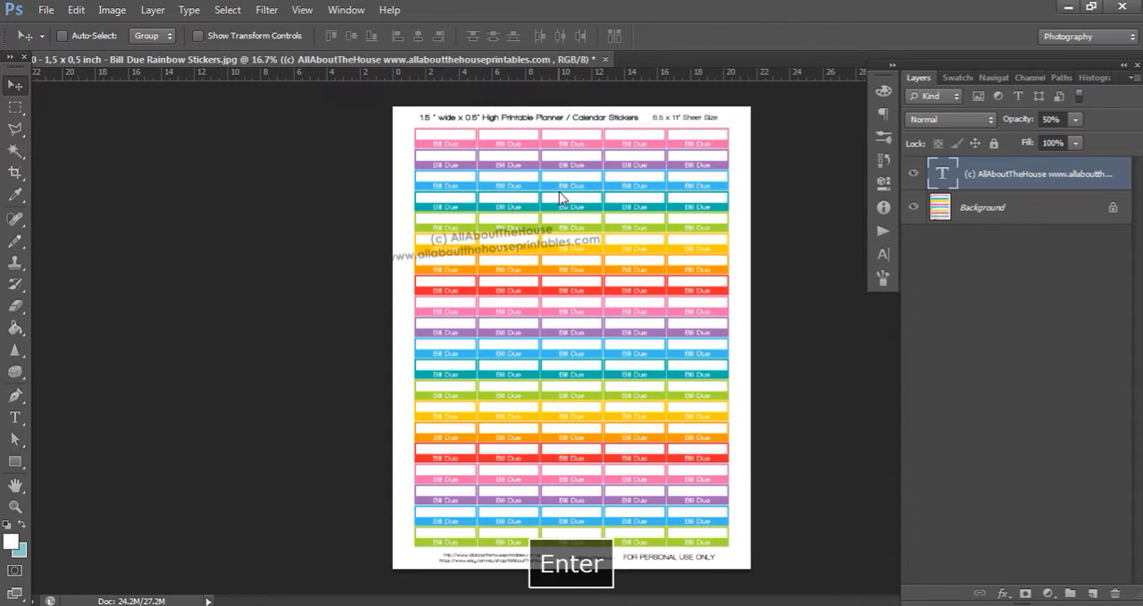
{"action": "left_click_drag", "start_coordinate": [518, 255], "coordinate": [595, 247]}
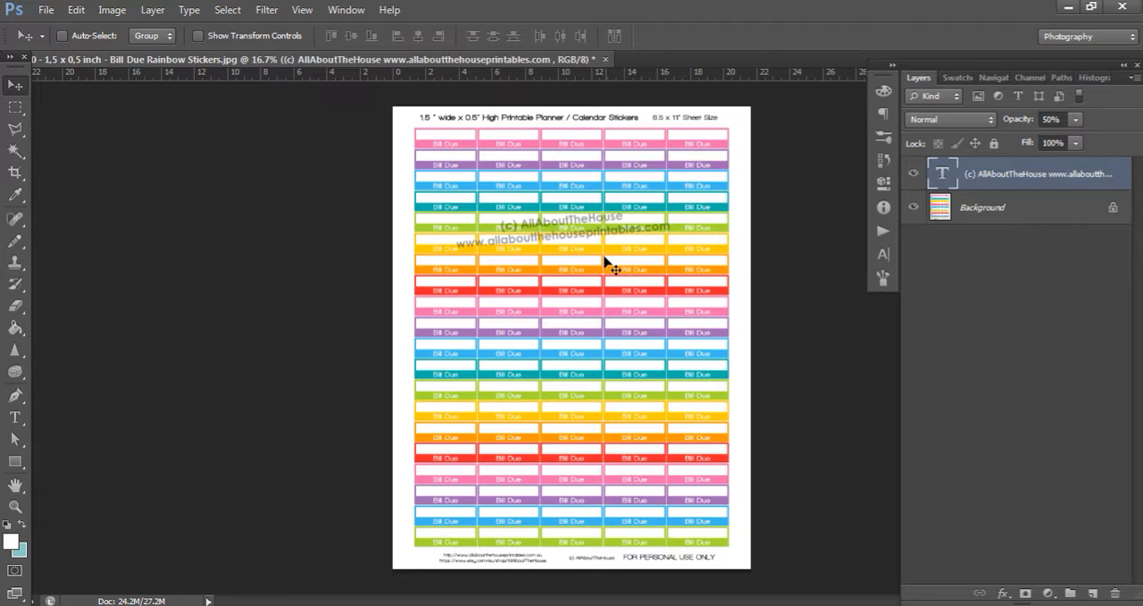
{"action": "left_click_drag", "start_coordinate": [590, 237], "coordinate": [606, 207]}
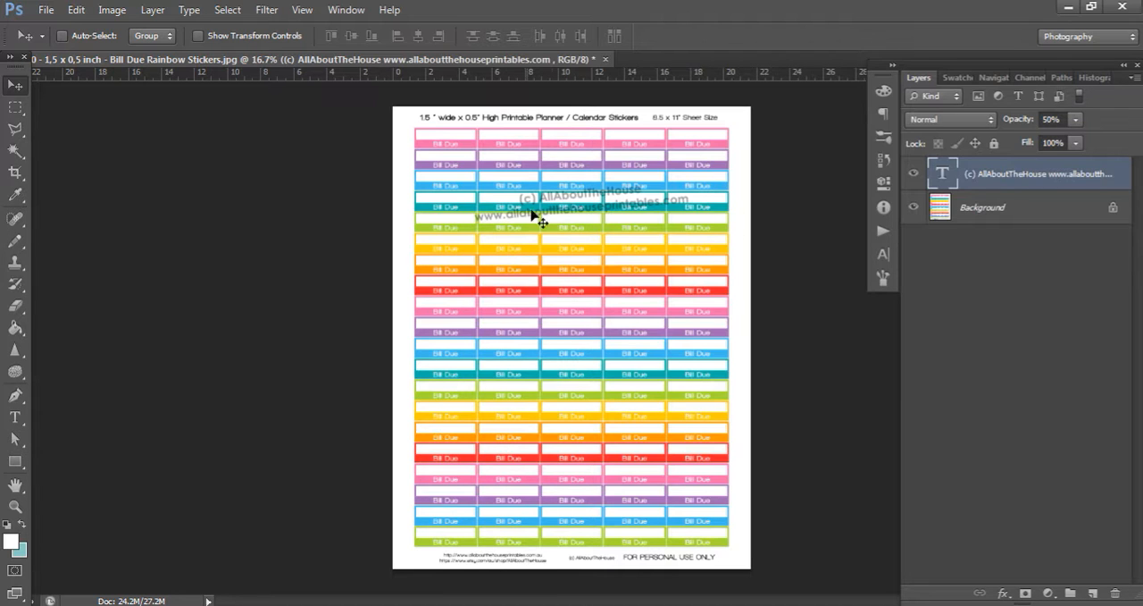
Switch to Firefox and examine how the watermarks are spread over the Summer Planner stickers image in its Etsy listing
{"action": "left_click", "coordinate": [500, 604]}
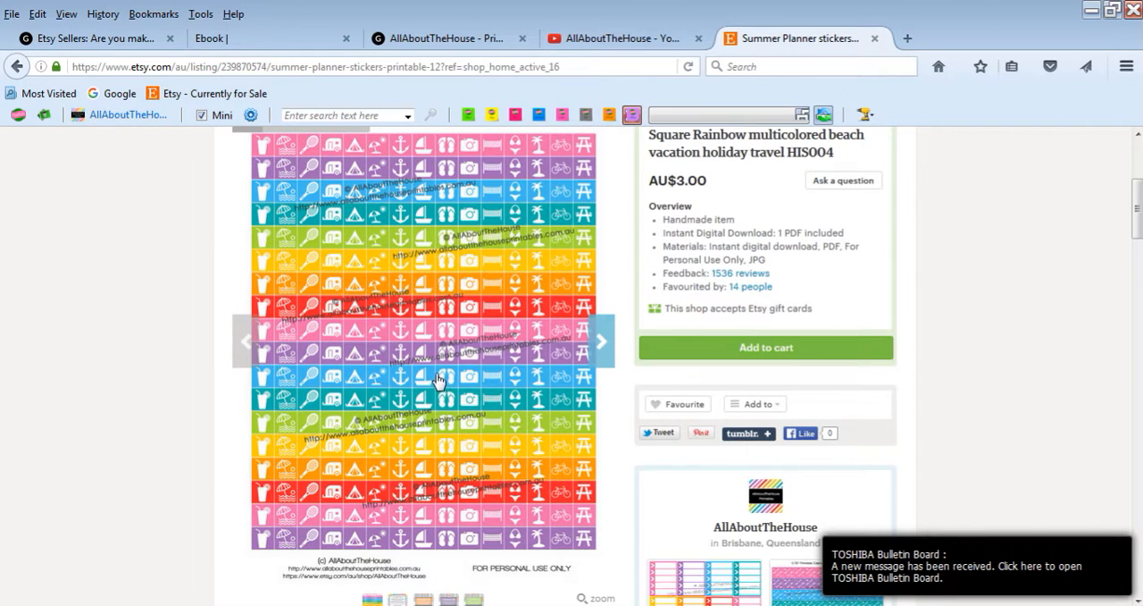
{"action": "scroll", "coordinate": [437, 380], "scroll_direction": "up", "scroll_amount": 1}
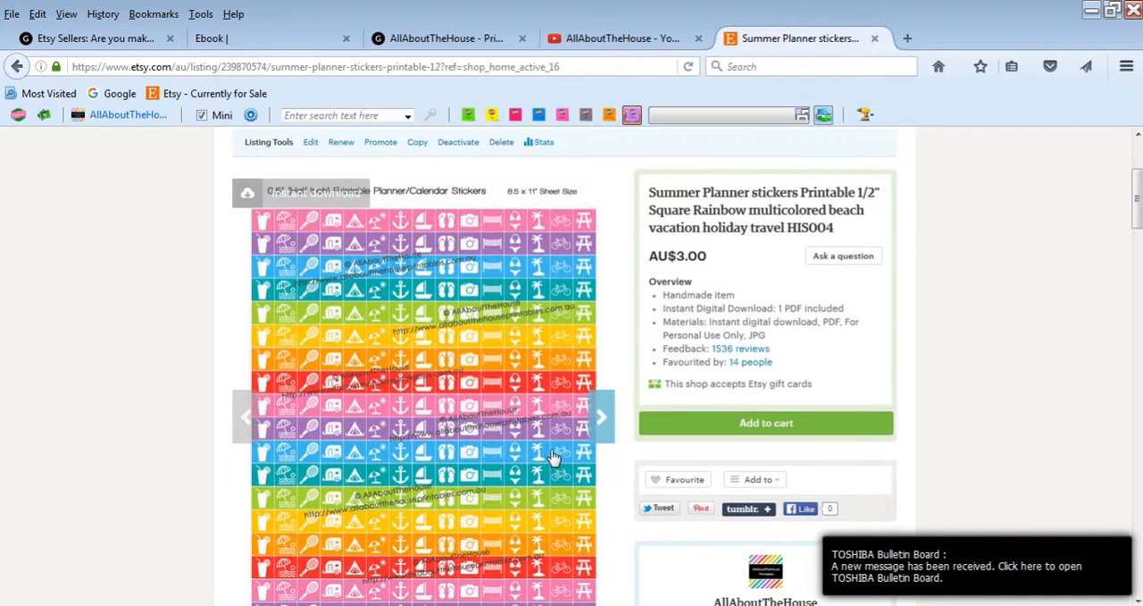
{"action": "scroll", "coordinate": [572, 458], "scroll_direction": "down", "scroll_amount": 1}
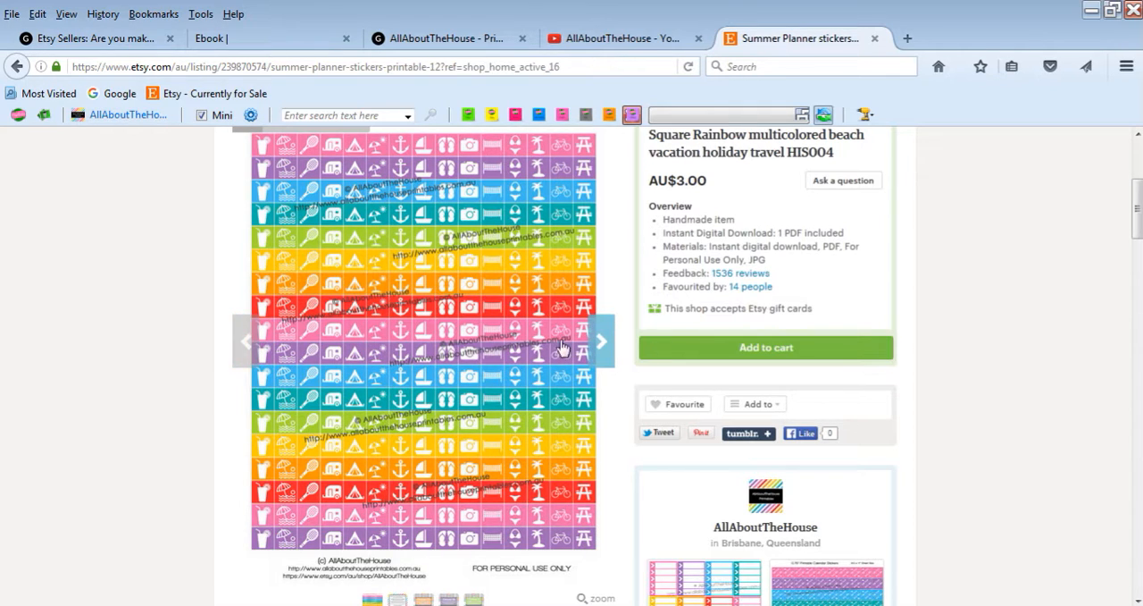
{"action": "scroll", "coordinate": [540, 257], "scroll_direction": "up", "scroll_amount": 2}
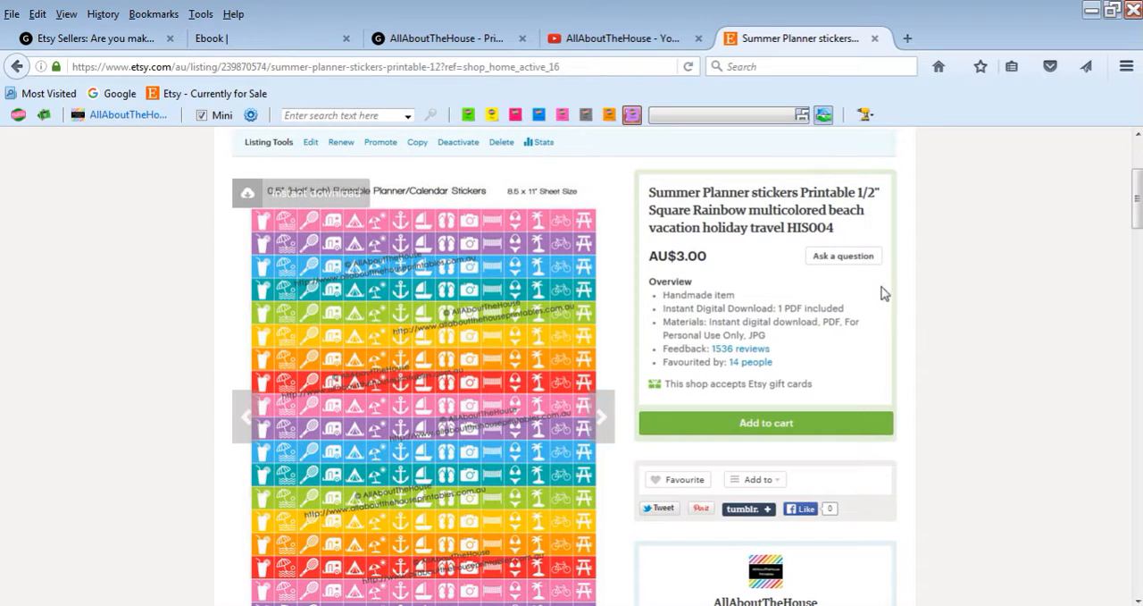
{"action": "scroll", "coordinate": [994, 294], "scroll_direction": "down", "scroll_amount": 2}
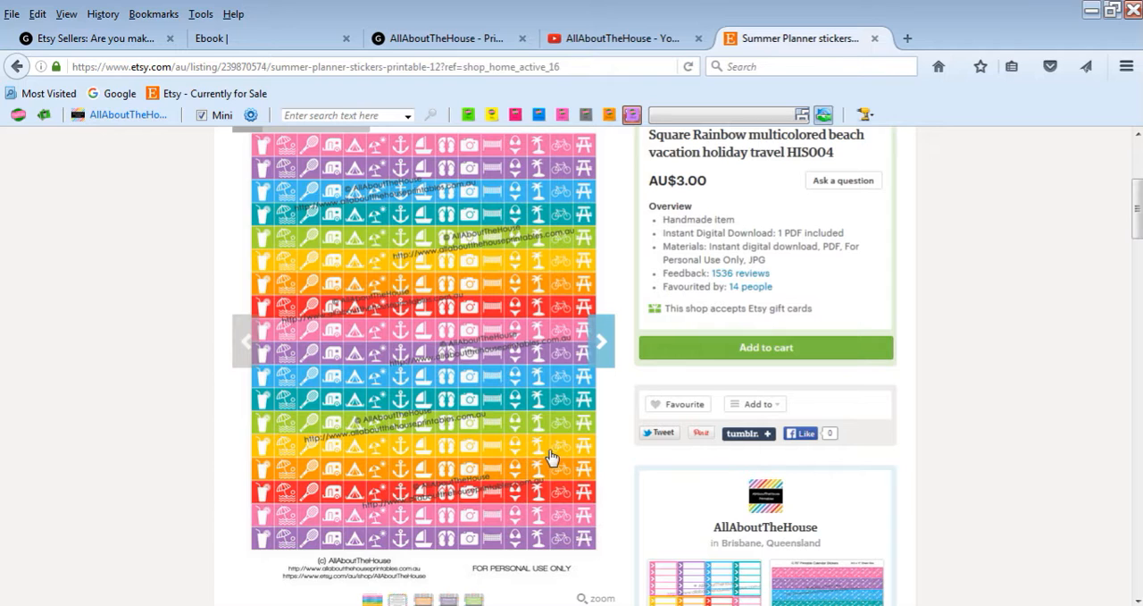
Switch back to Photoshop, duplicate the watermark layer twice, and place the copies over the middle and lower part of the sticker sheet
{"action": "left_click", "coordinate": [430, 604]}
{"action": "key", "text": "space"}
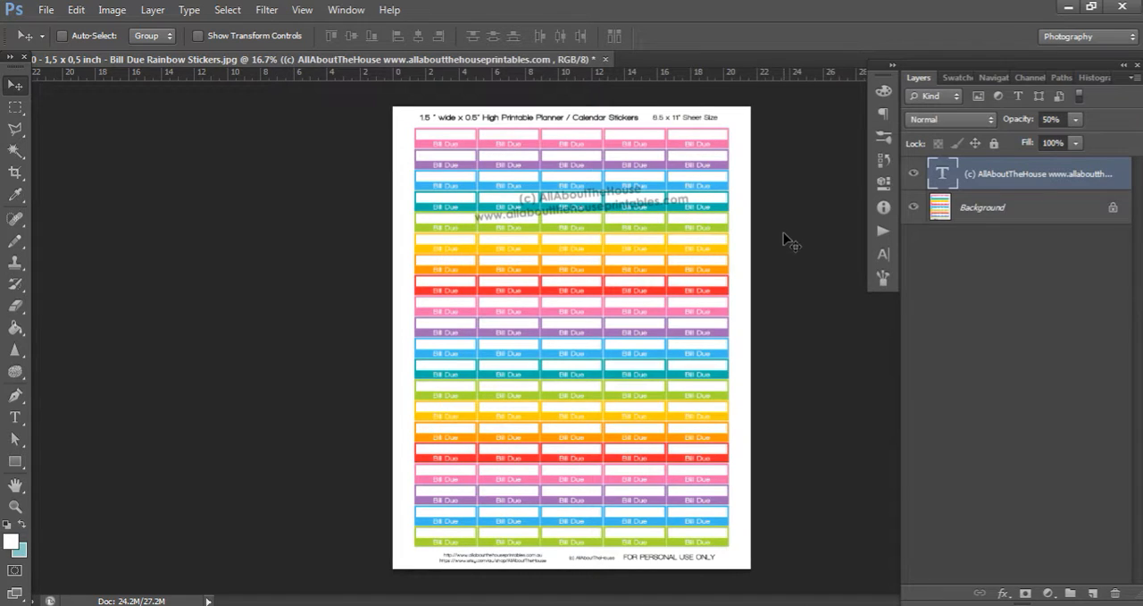
{"action": "key", "text": "ctrl+j"}
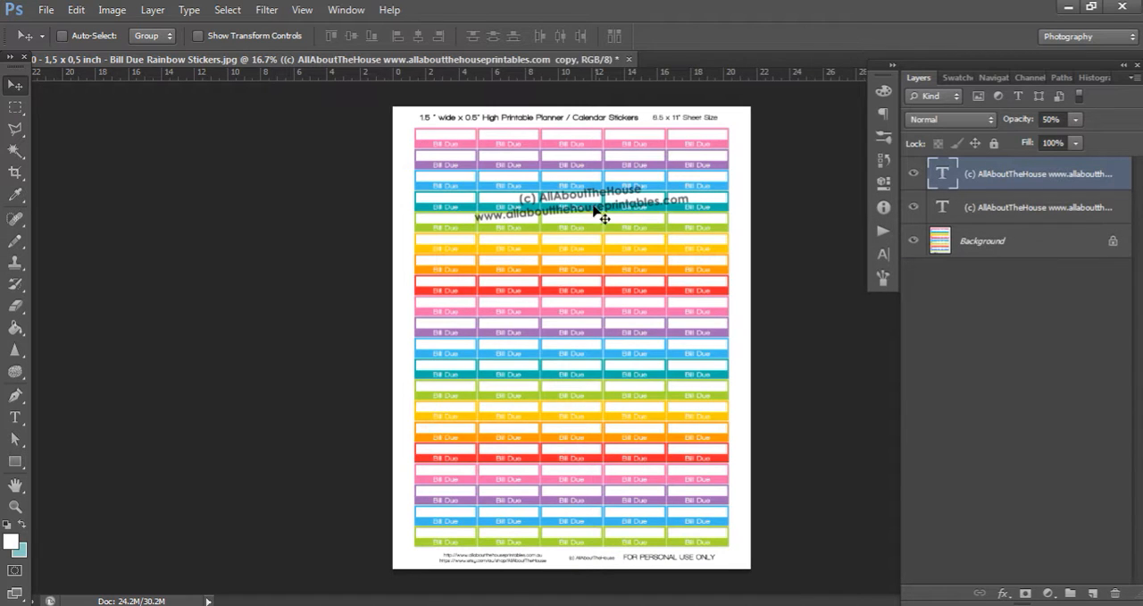
{"action": "left_click_drag", "start_coordinate": [593, 205], "coordinate": [572, 338]}
{"action": "left_click_drag", "start_coordinate": [555, 343], "coordinate": [605, 435]}
{"action": "key", "text": "ctrl+j"}
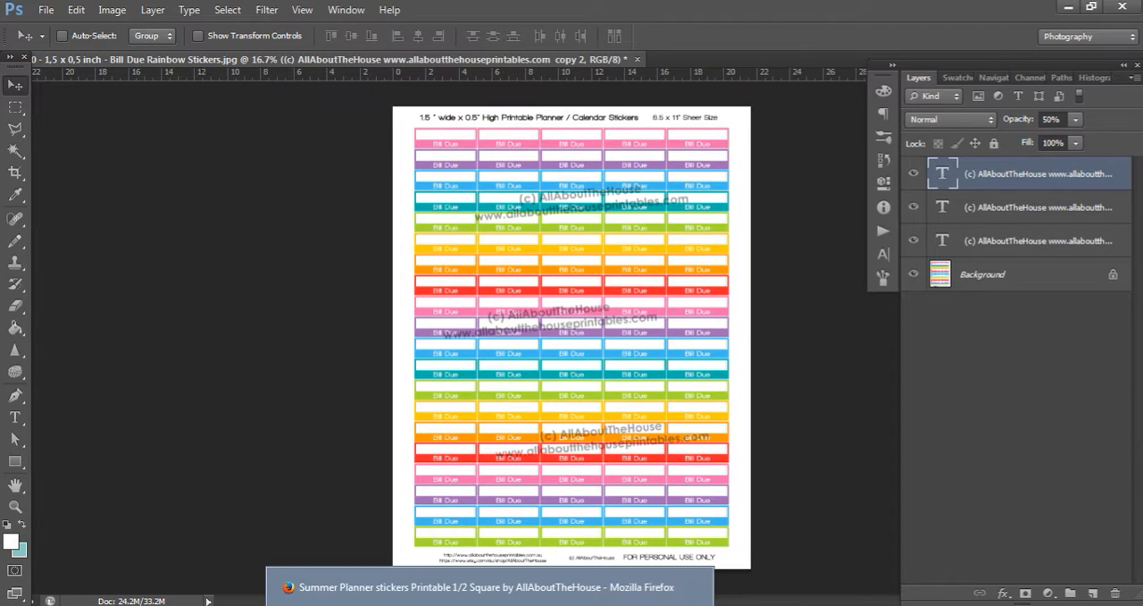
Switch to Firefox, review the Summer Planner stickers listing's watermarks again, and open the shop's Arrow List Planner Stickers listing
{"action": "left_click", "coordinate": [489, 590]}
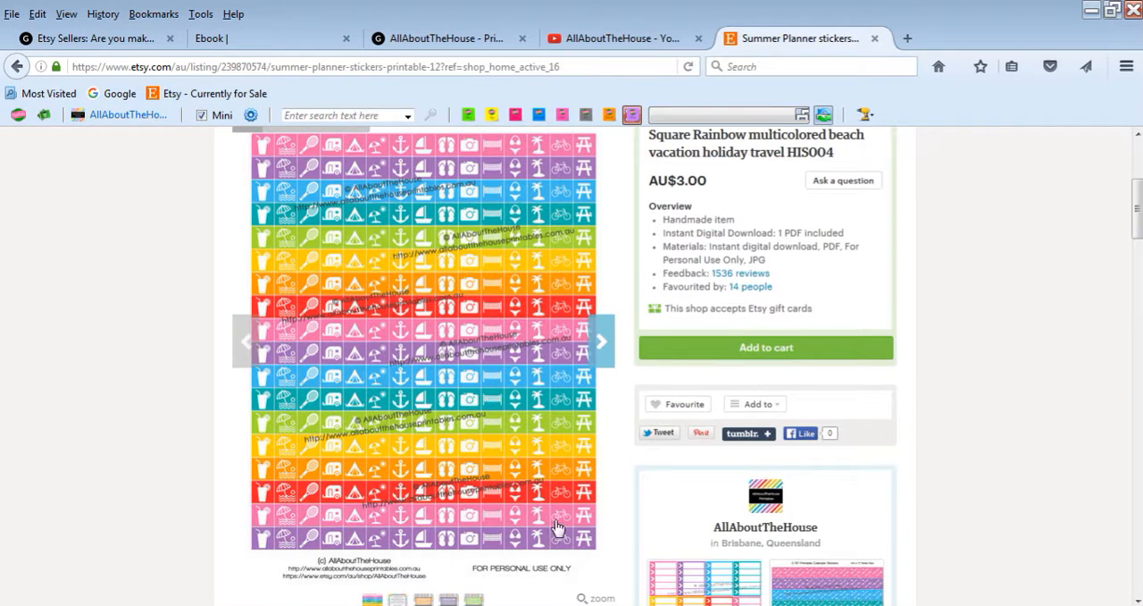
{"action": "scroll", "coordinate": [474, 572], "scroll_direction": "up", "scroll_amount": 2}
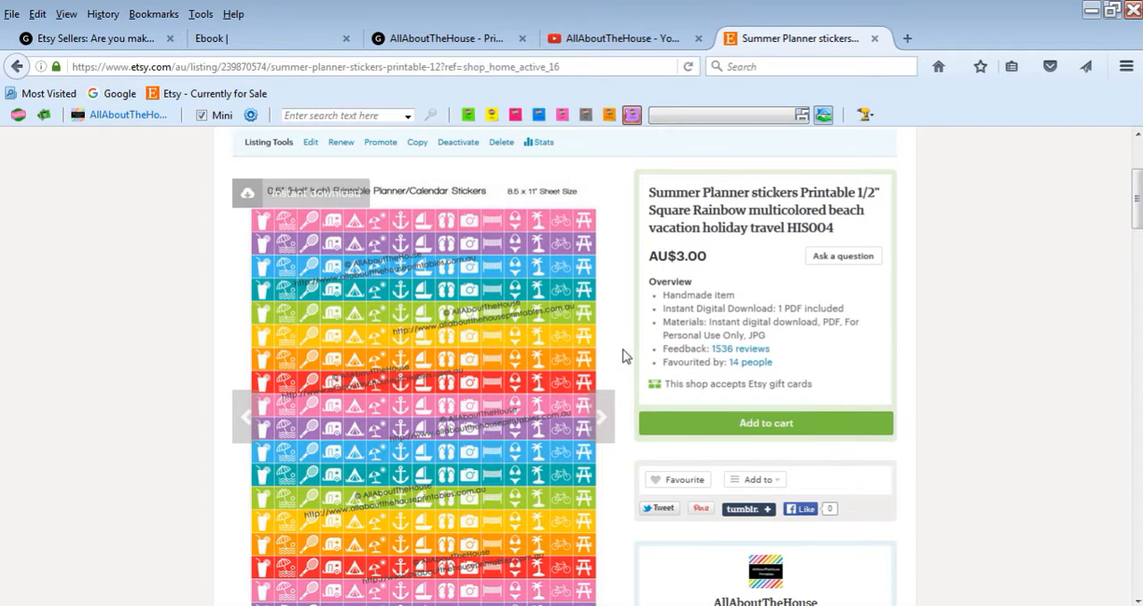
{"action": "scroll", "coordinate": [623, 358], "scroll_direction": "down", "scroll_amount": 3}
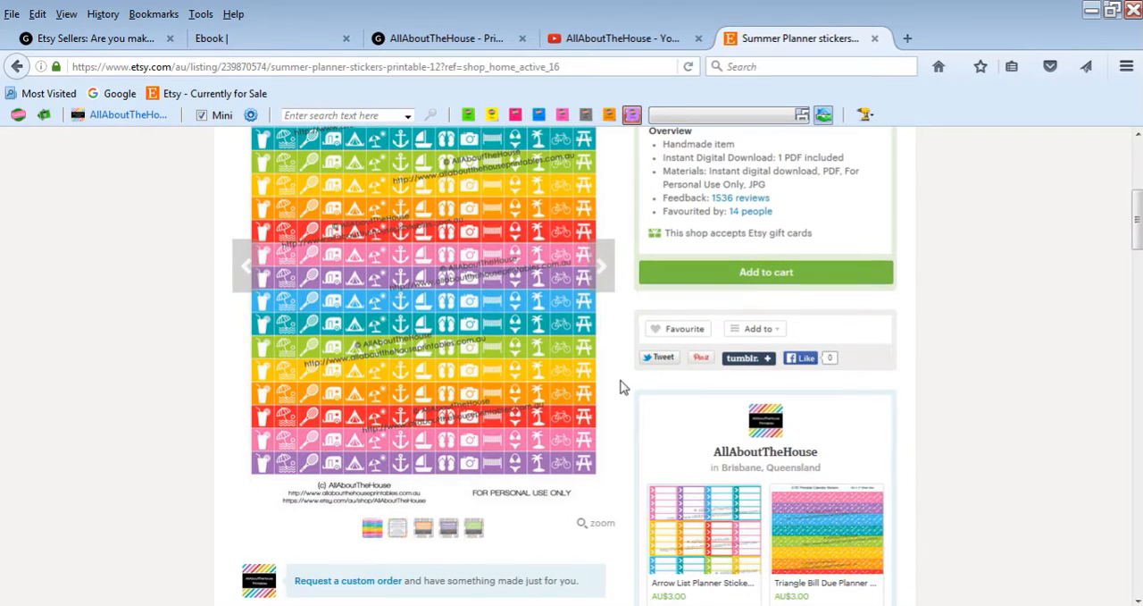
{"action": "left_click", "coordinate": [686, 545]}
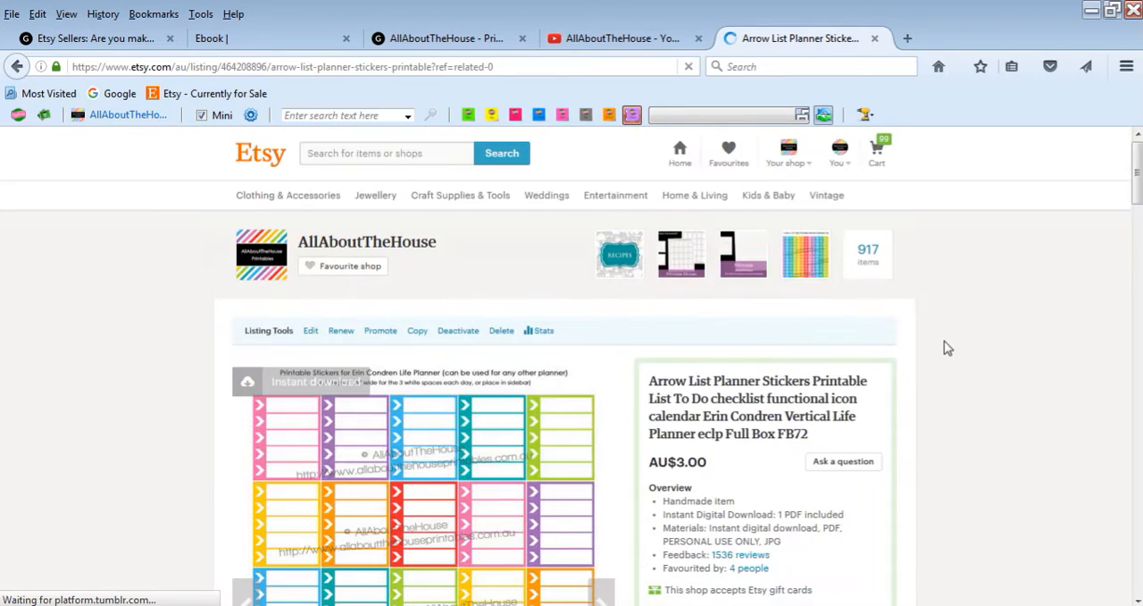
Review the watermarks across the Arrow List Planner Stickers listing image, and switch back to Photoshop
{"action": "scroll", "coordinate": [940, 344], "scroll_direction": "down", "scroll_amount": 4}
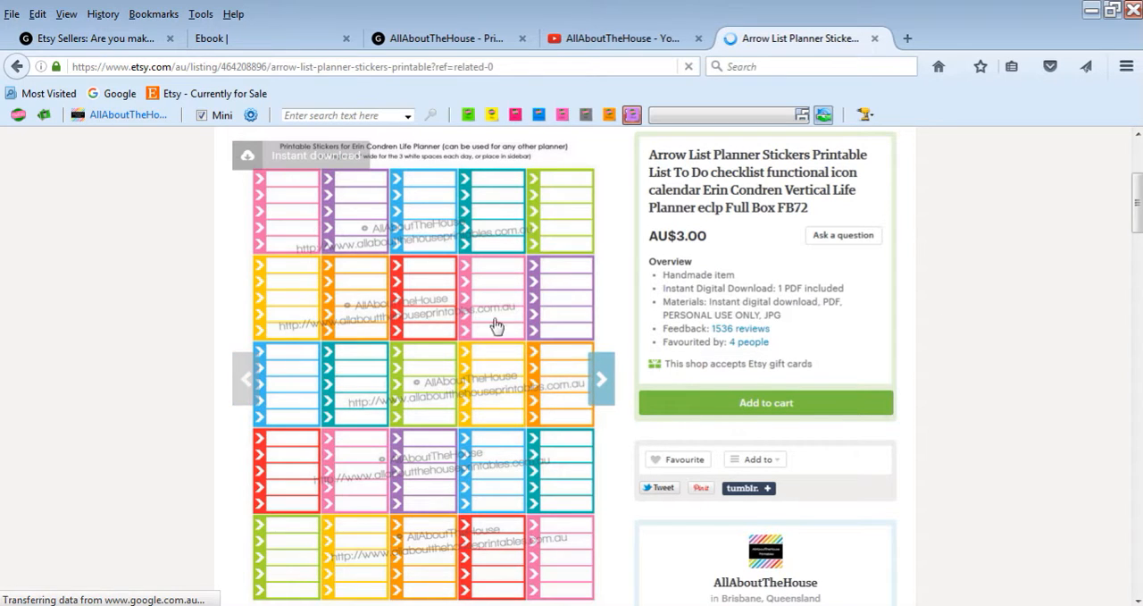
{"action": "key", "text": "alt+Tab"}
{"action": "key", "text": "space"}
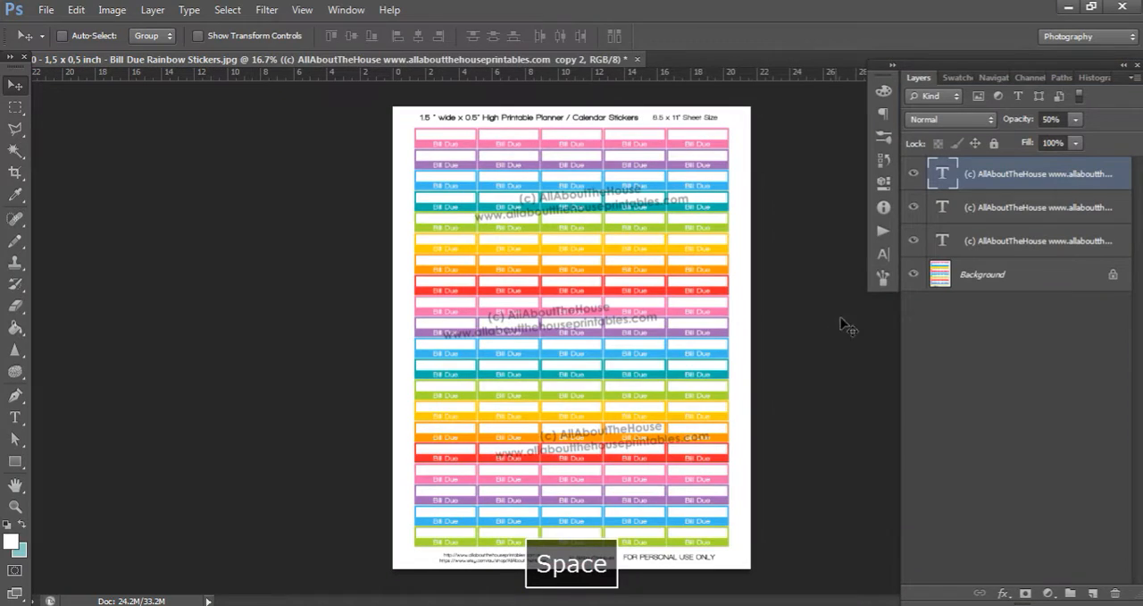
Try faux bold and faux italic on the text of the topmost watermark layer
{"action": "left_click", "coordinate": [880, 260]}
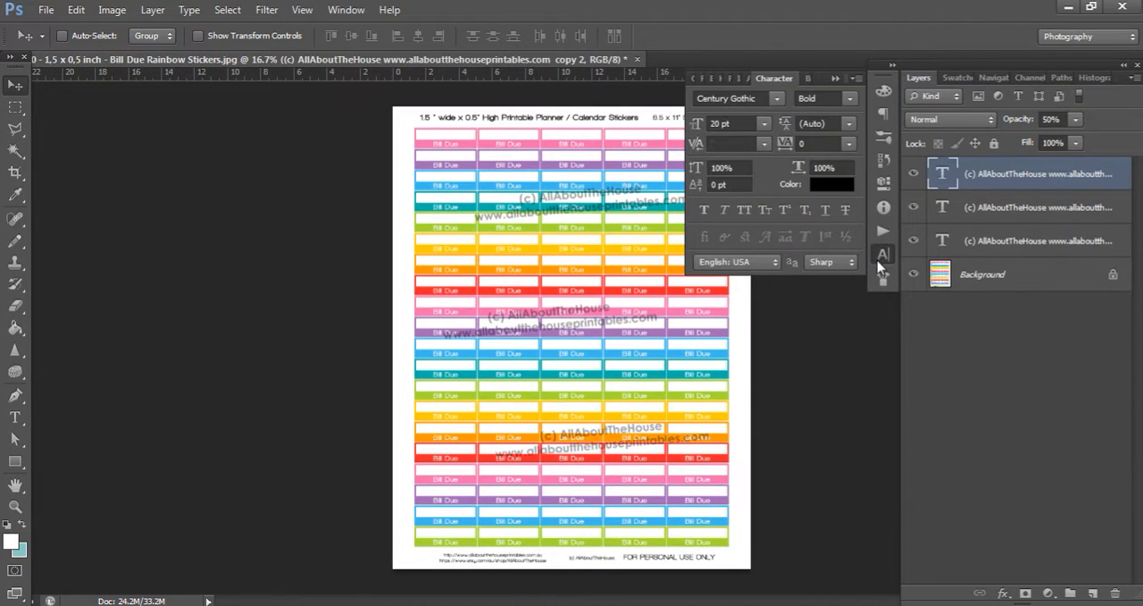
{"action": "left_click", "coordinate": [704, 211]}
{"action": "left_click", "coordinate": [704, 214]}
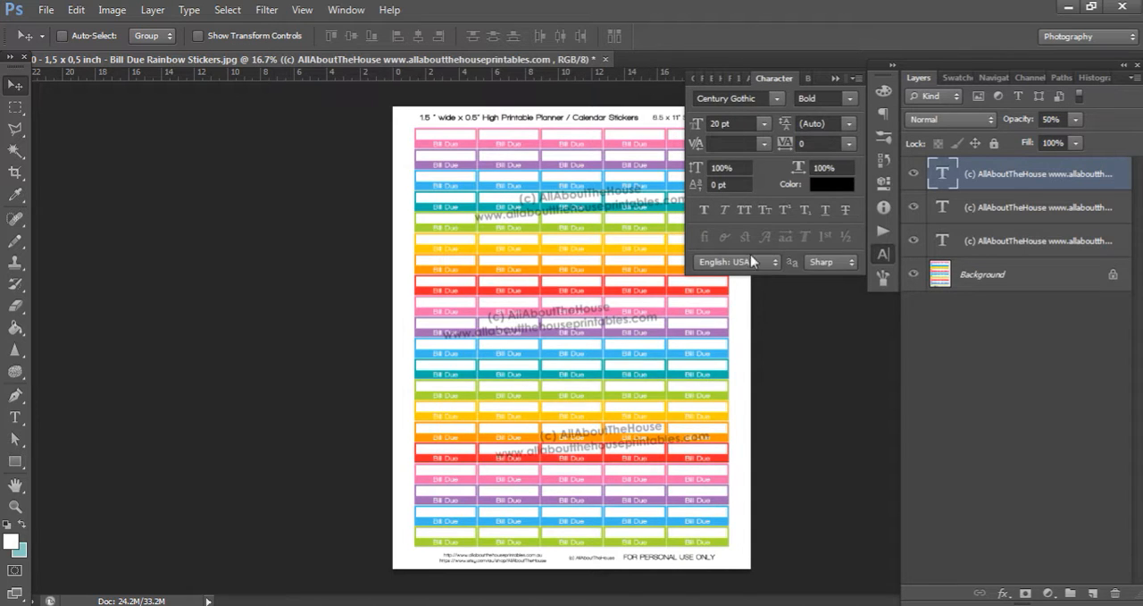
{"action": "left_click", "coordinate": [726, 211]}
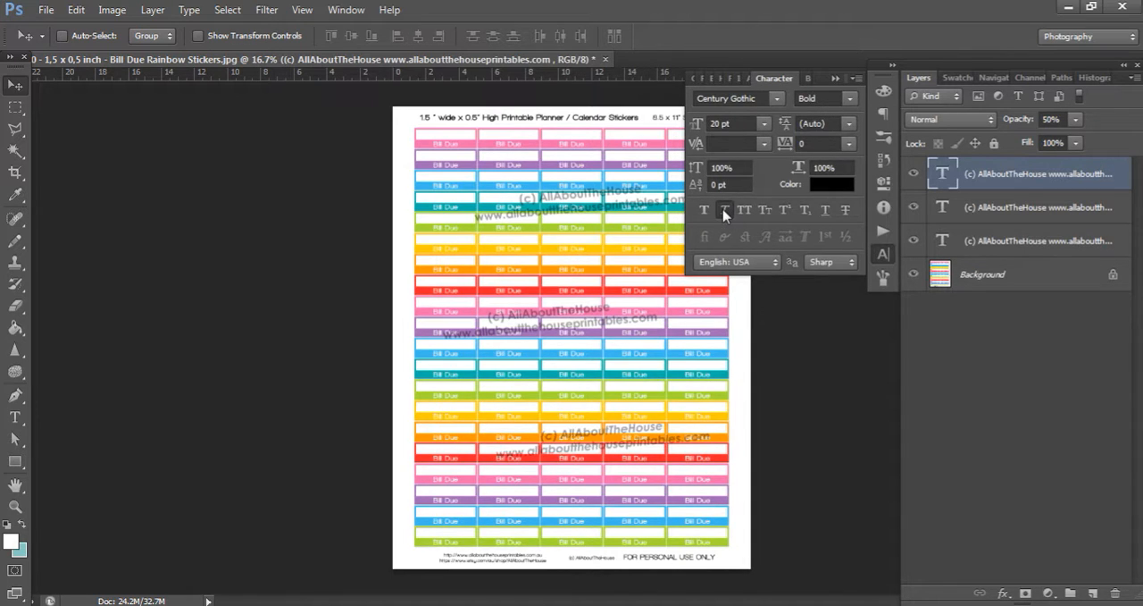
{"action": "left_click", "coordinate": [836, 79]}
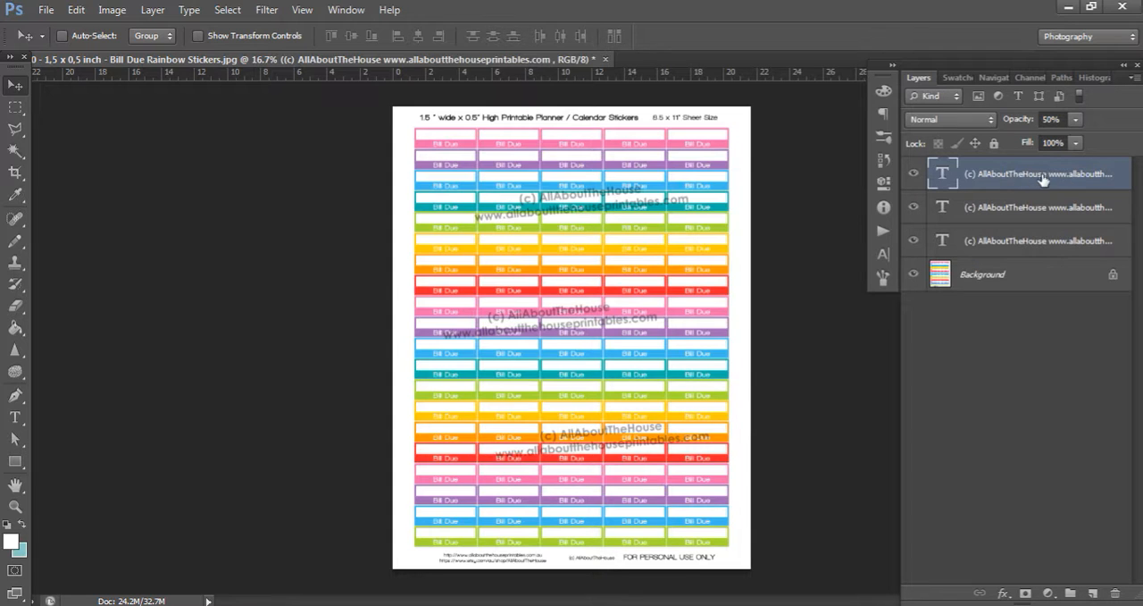
Select all three watermark text layers and set their opacity to 30%
{"action": "left_click", "coordinate": [1043, 250], "text": "shift"}
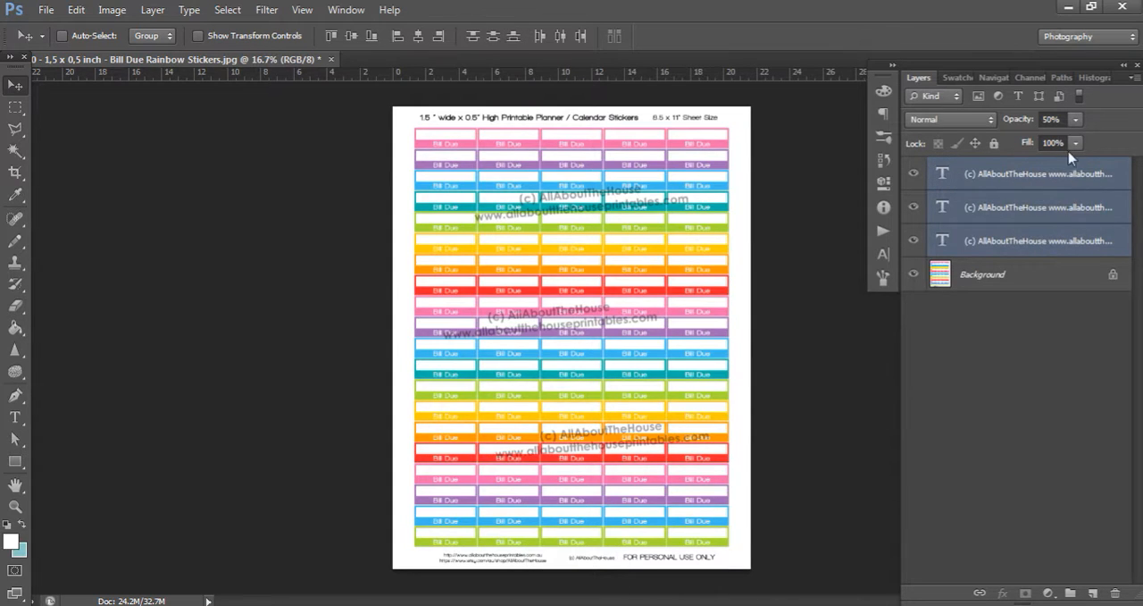
{"action": "left_click", "coordinate": [1063, 118]}
{"action": "type", "text": "20"}
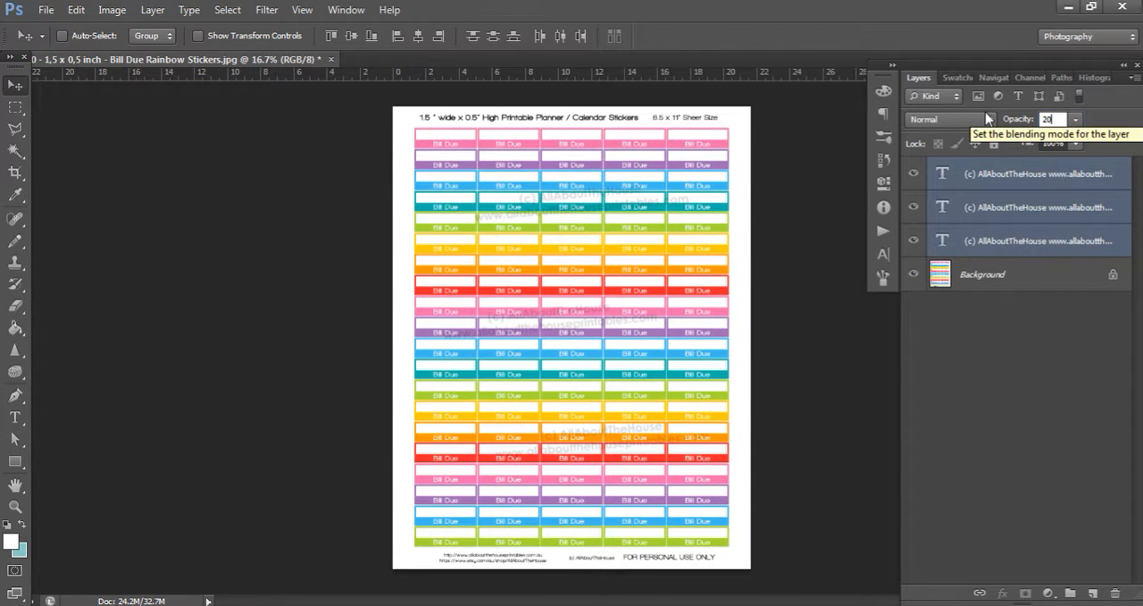
{"action": "key", "text": "BackSpace"}
{"action": "type", "text": "30"}
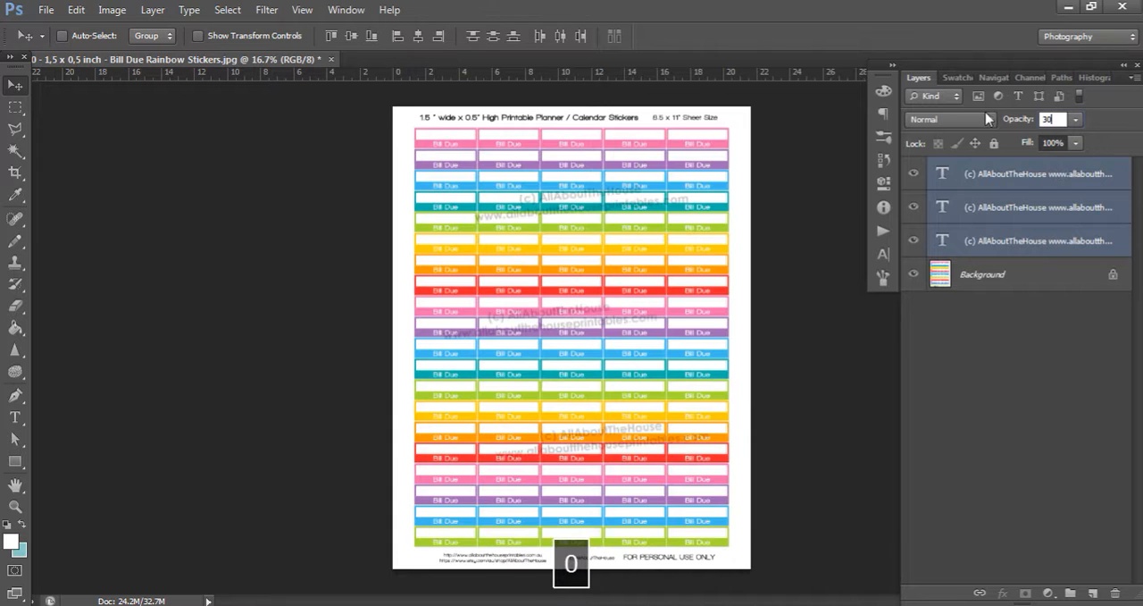
{"action": "key", "text": "Return"}
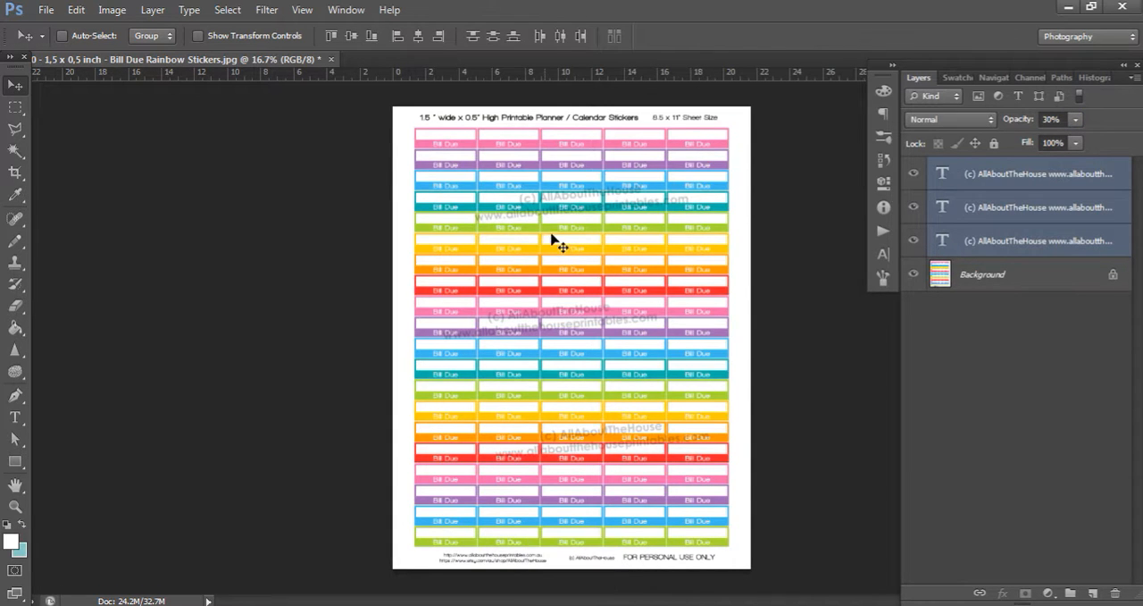
Examine up close how legible the middle watermark is over the Bill Due stickers, and return to the whole sheet
{"action": "key", "text": "ctrl+="}
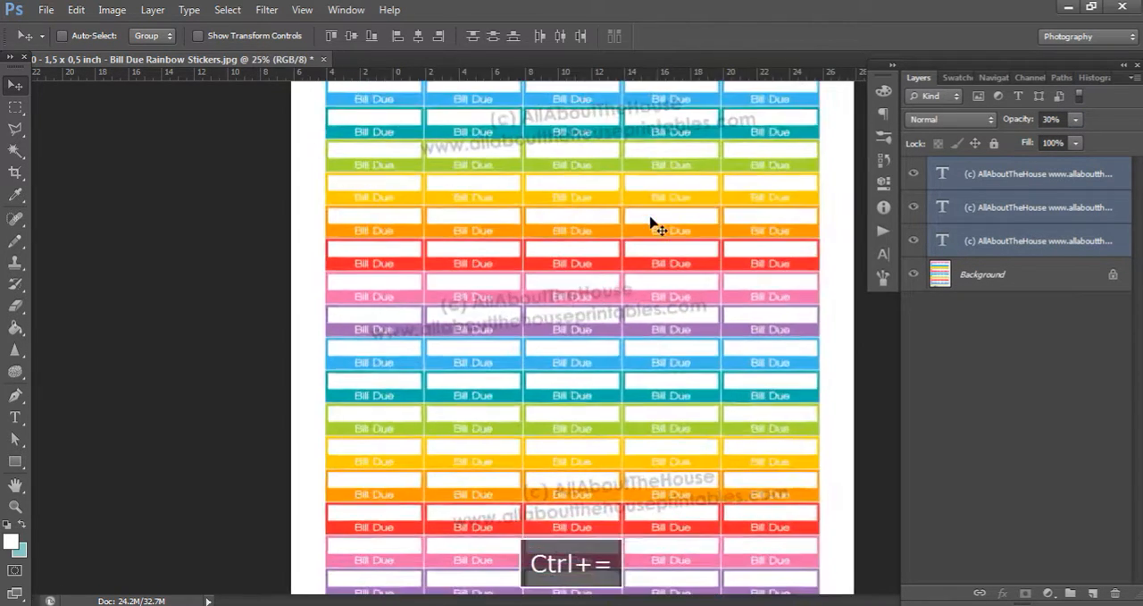
{"action": "key", "text": "ctrl+="}
{"action": "key", "text": "ctrl+="}
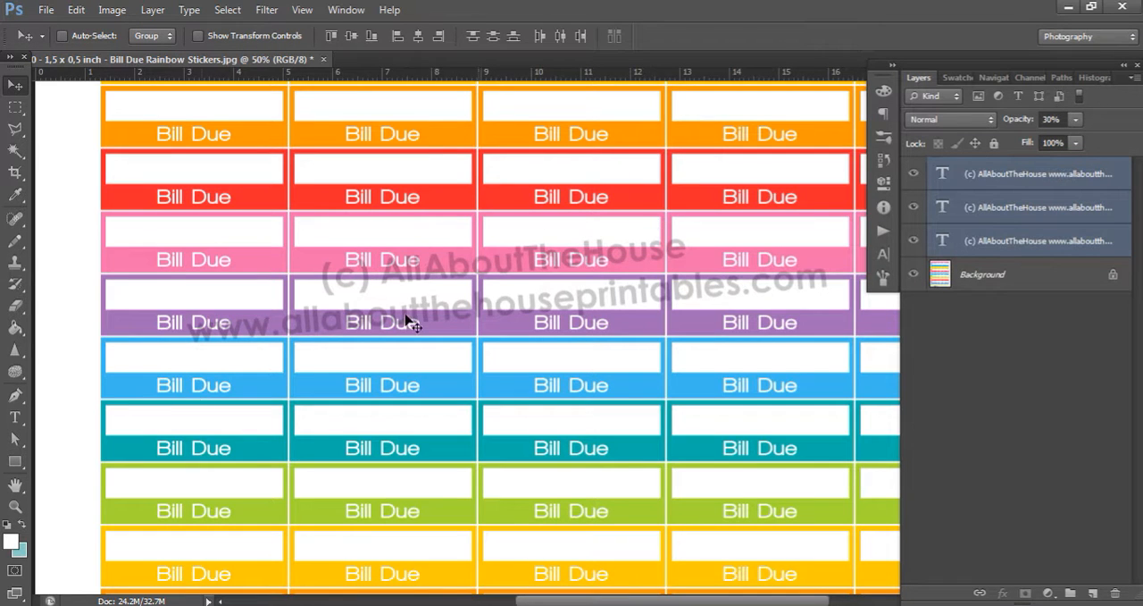
{"action": "key", "text": "ctrl+minus"}
{"action": "key", "text": "ctrl+minus"}
{"action": "key", "text": "ctrl+minus"}
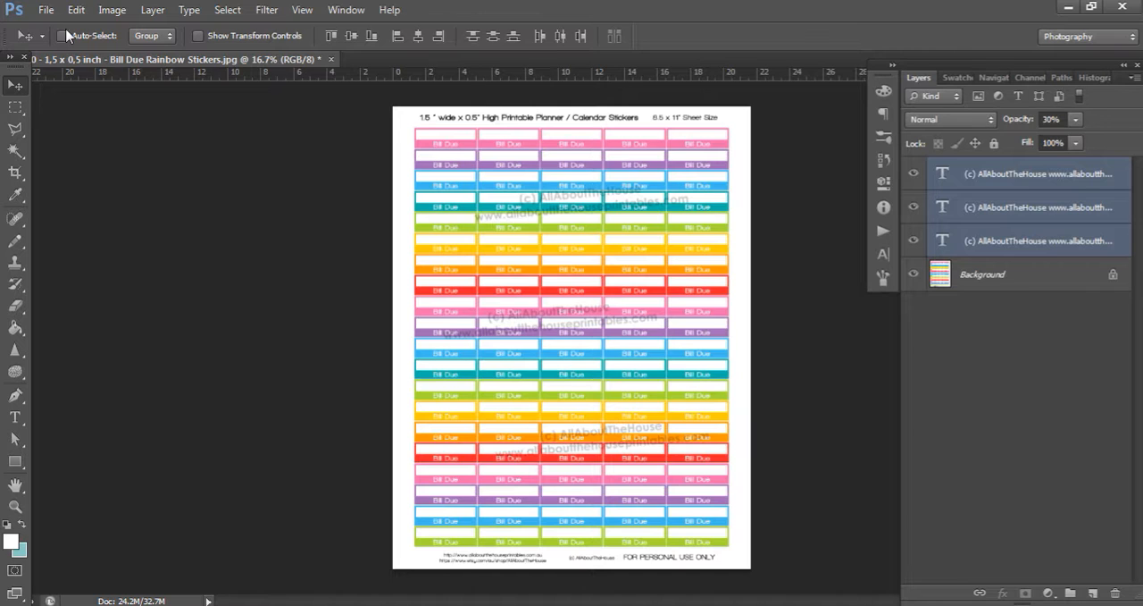
Start saving the watermarked Bill Due sticker sheet
{"action": "left_click", "coordinate": [44, 10]}
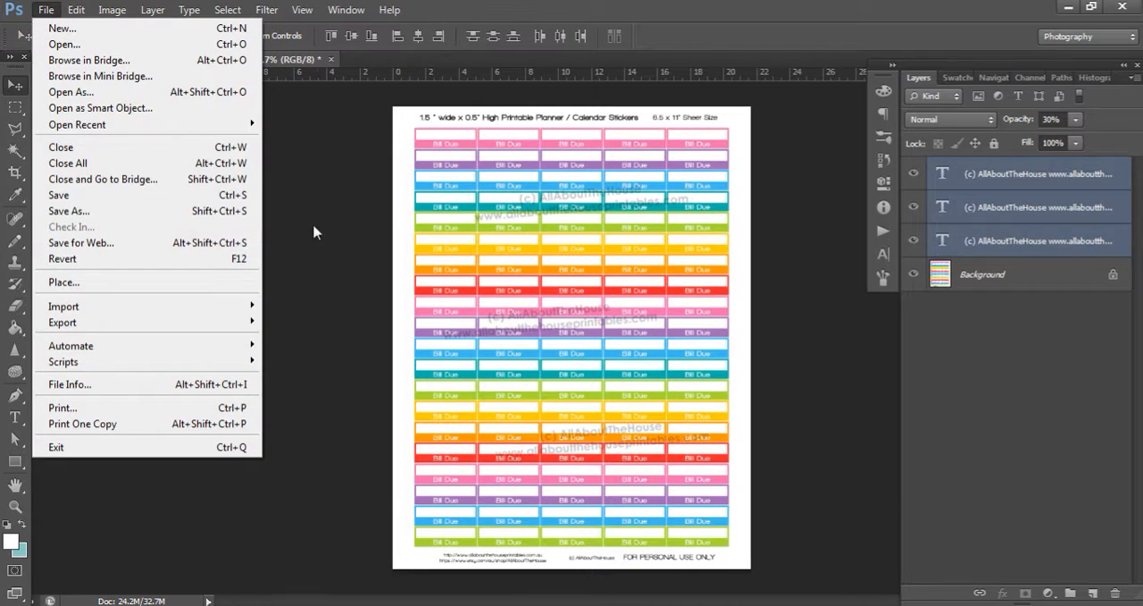